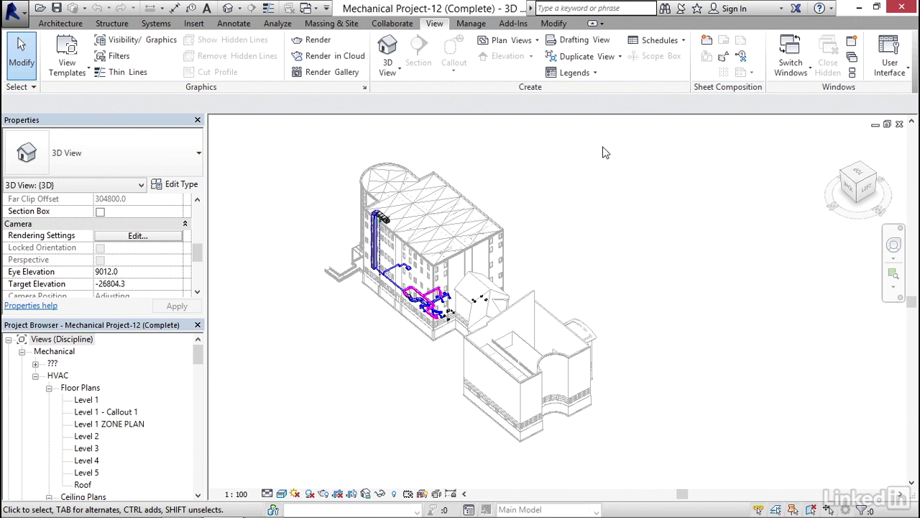
Create a new schedule of building components for the Mechanical Equipment category in the New Construction phase.
click(678, 41)
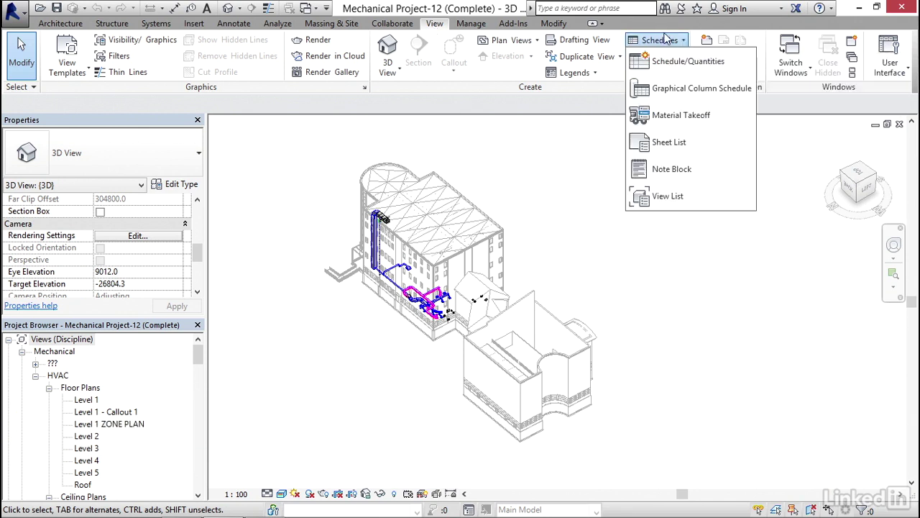
click(687, 65)
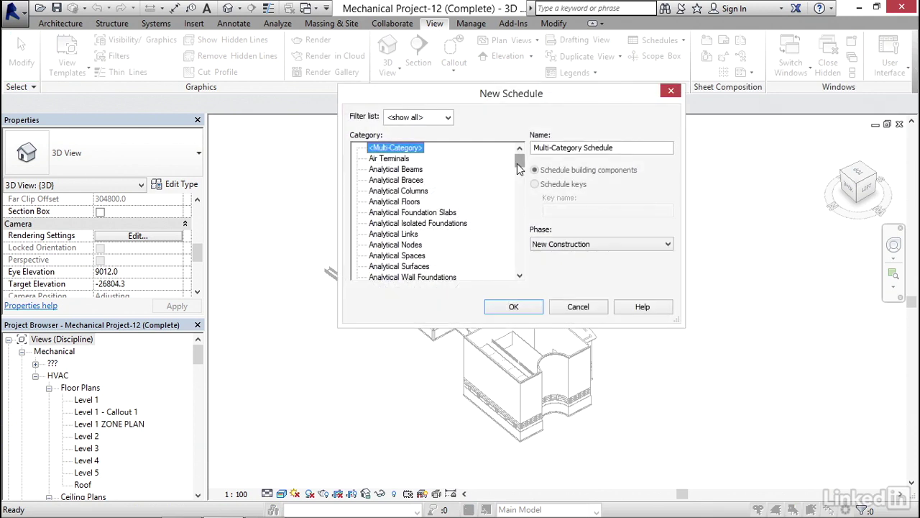
drag(521, 160, 529, 220)
click(430, 246)
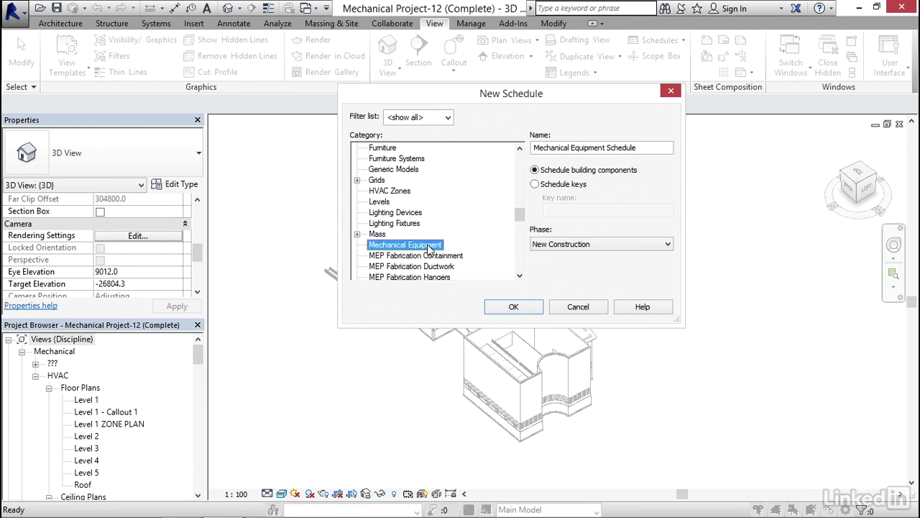
click(522, 307)
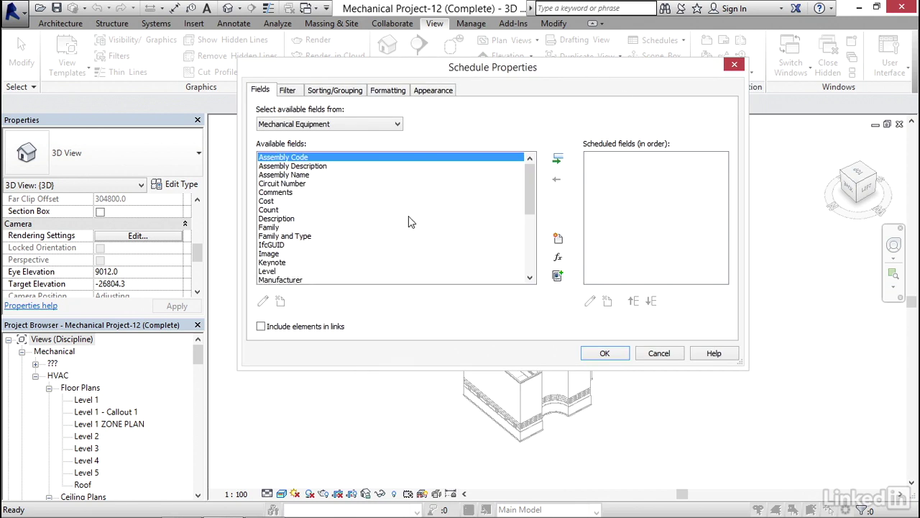
Add the Mark and Type fields to the scheduled fields, in that order.
drag(530, 189, 539, 229)
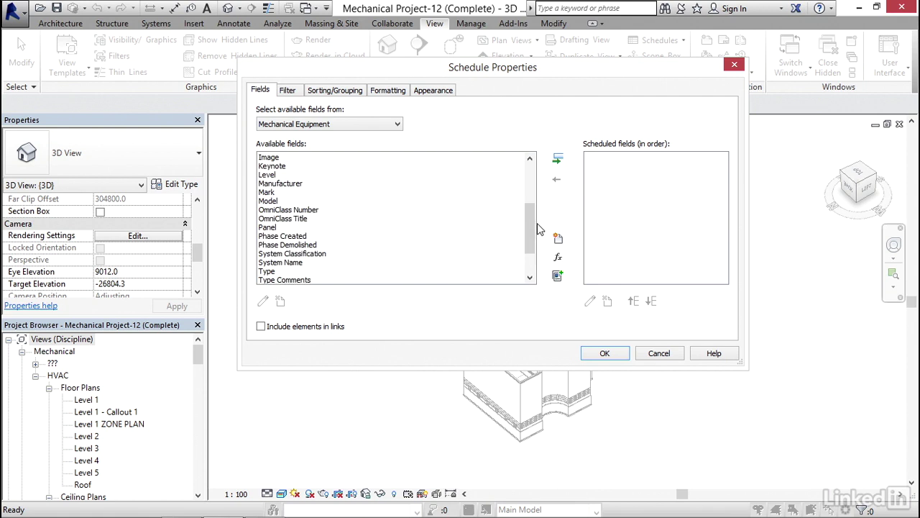
click(267, 193)
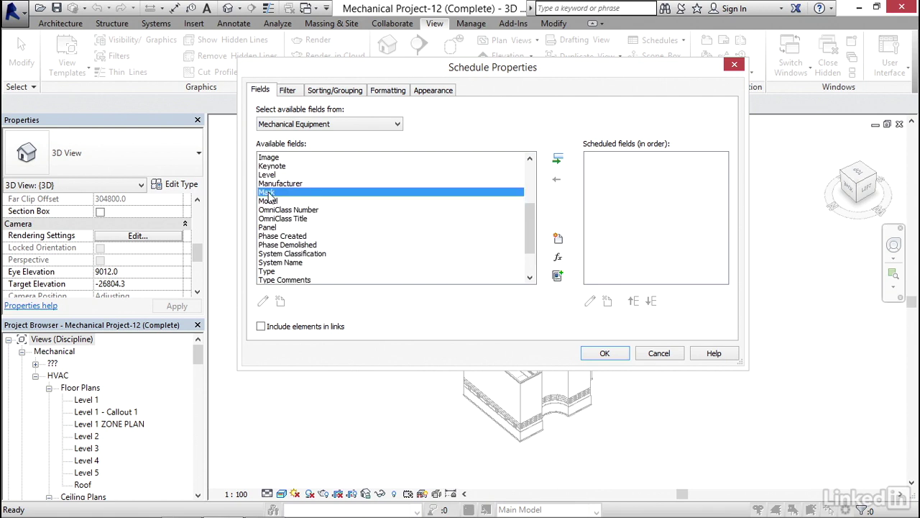
click(558, 159)
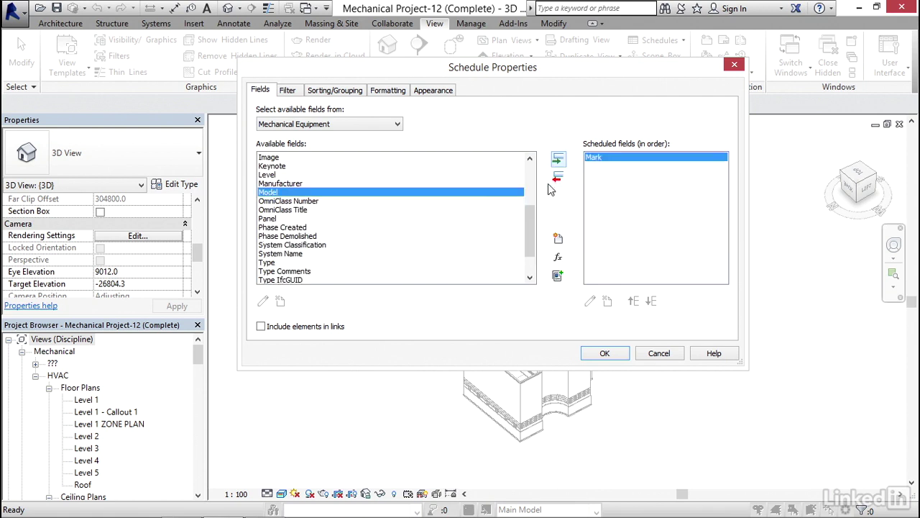
click(268, 263)
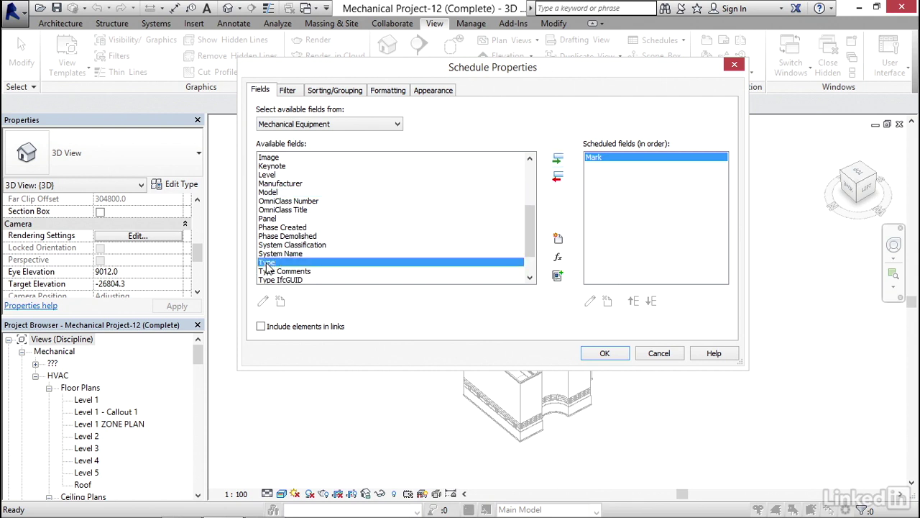
click(559, 159)
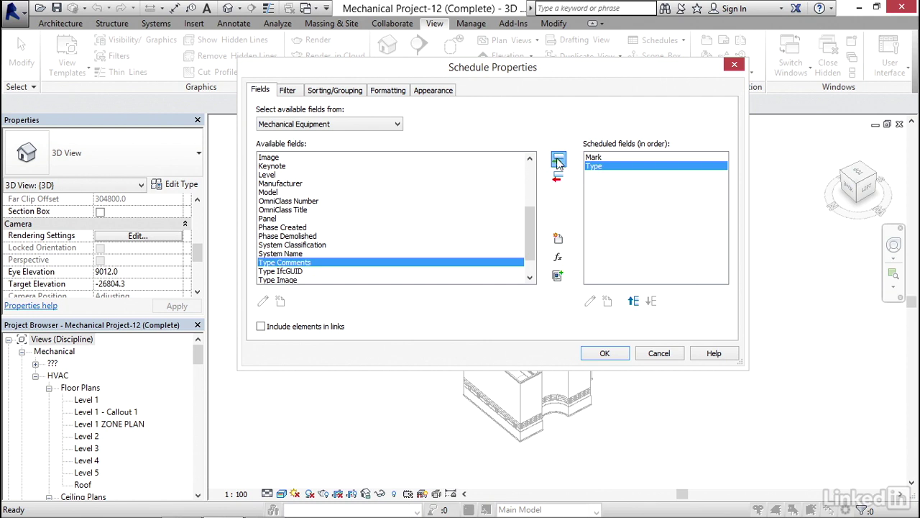
Add the Level, Manufacturer and Comments fields after Type and generate the schedule.
drag(530, 248, 534, 196)
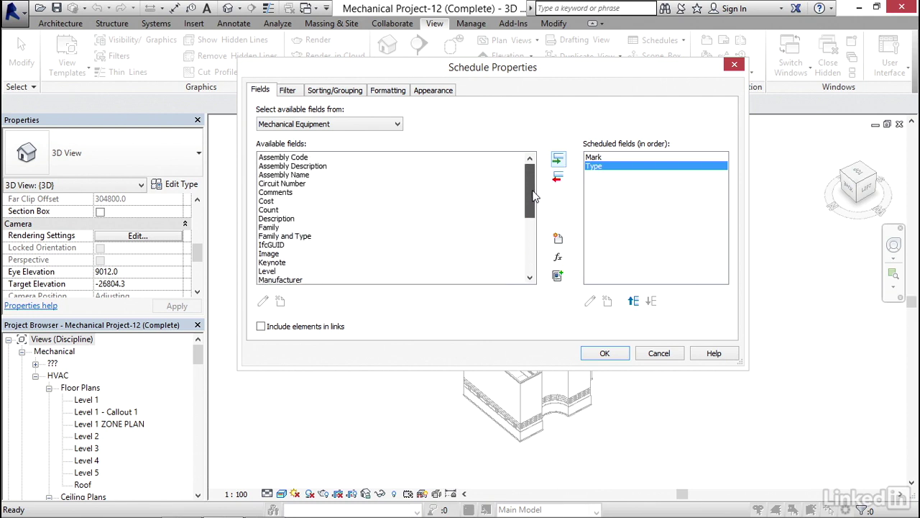
click(267, 272)
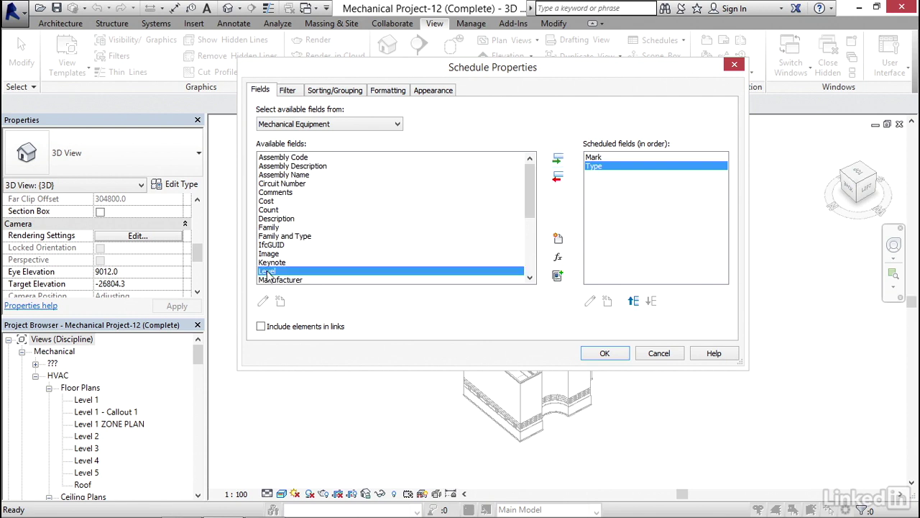
click(558, 158)
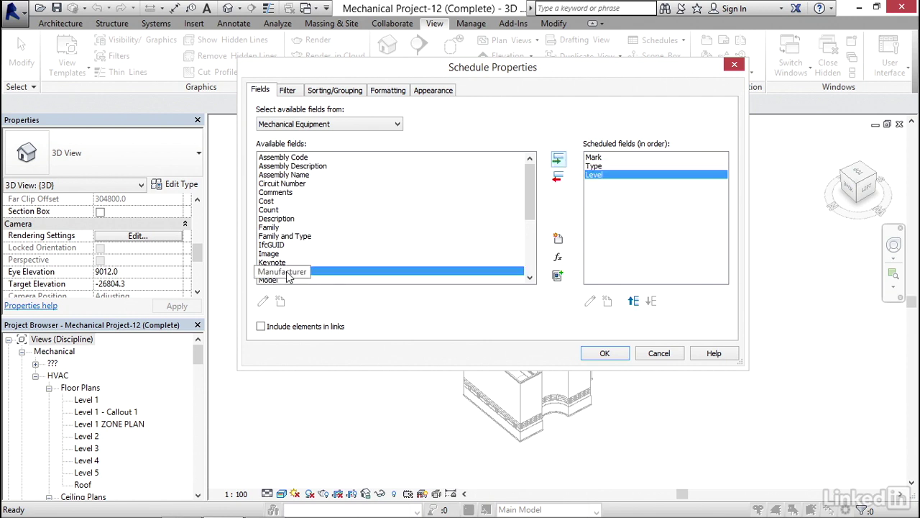
click(558, 159)
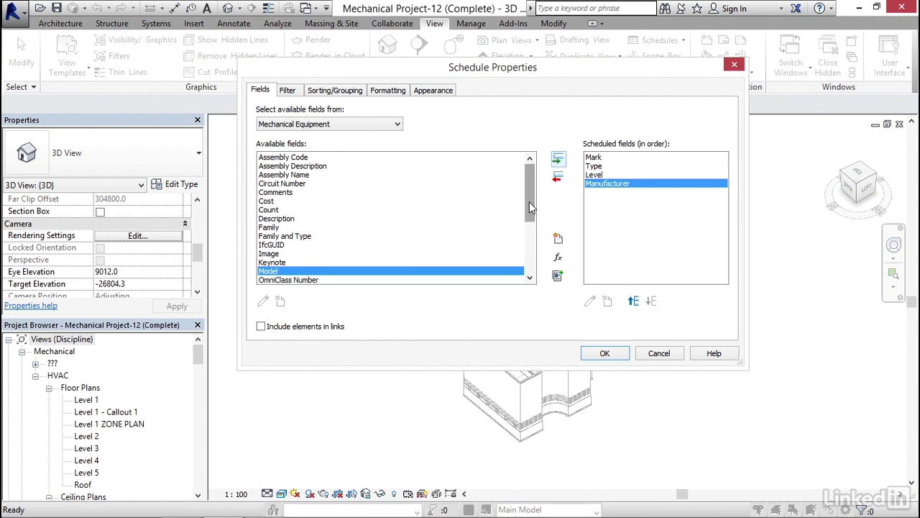
click(287, 192)
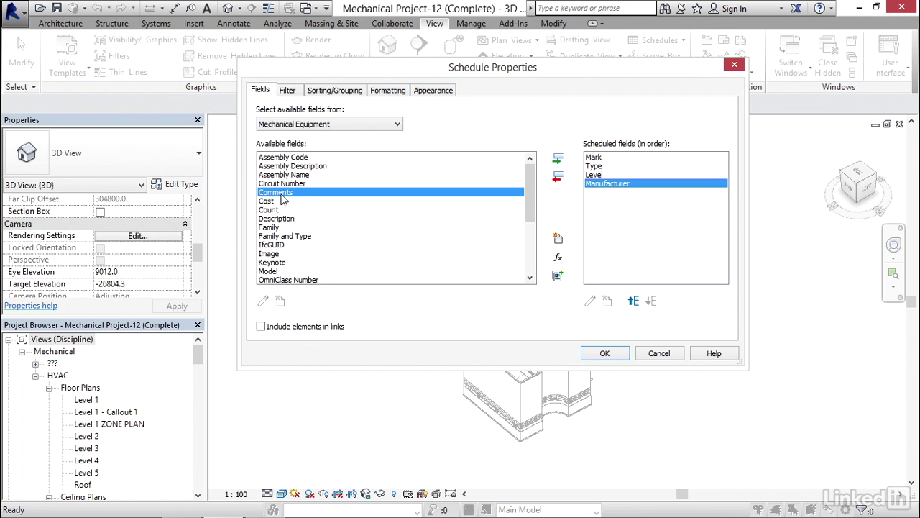
click(558, 158)
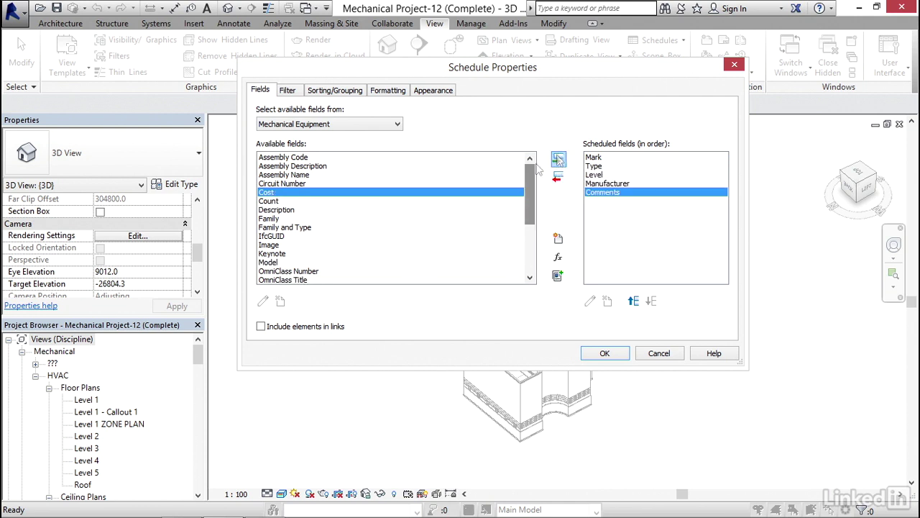
scroll(538, 179, down, 2)
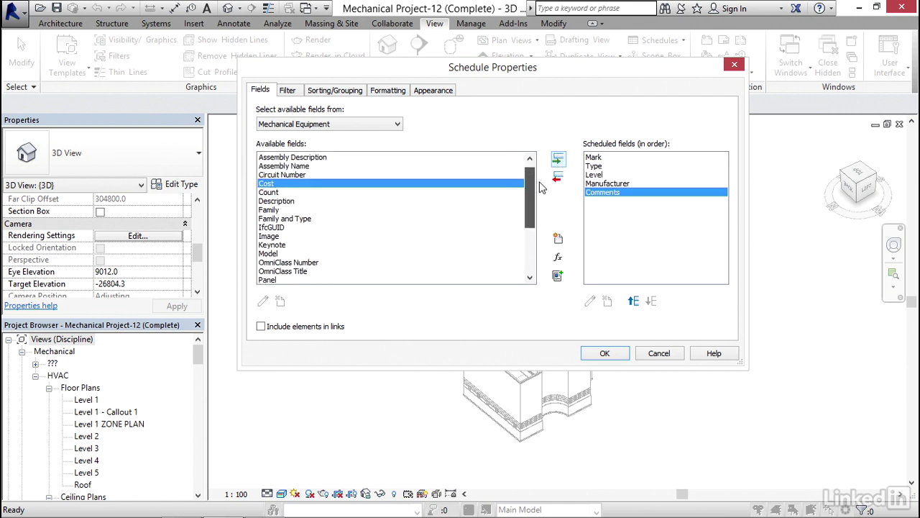
scroll(543, 188, up, 2)
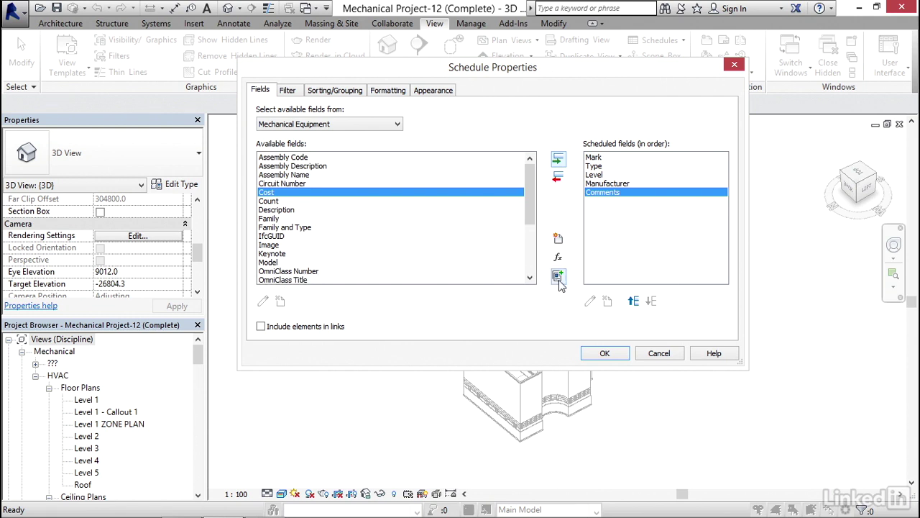
click(605, 353)
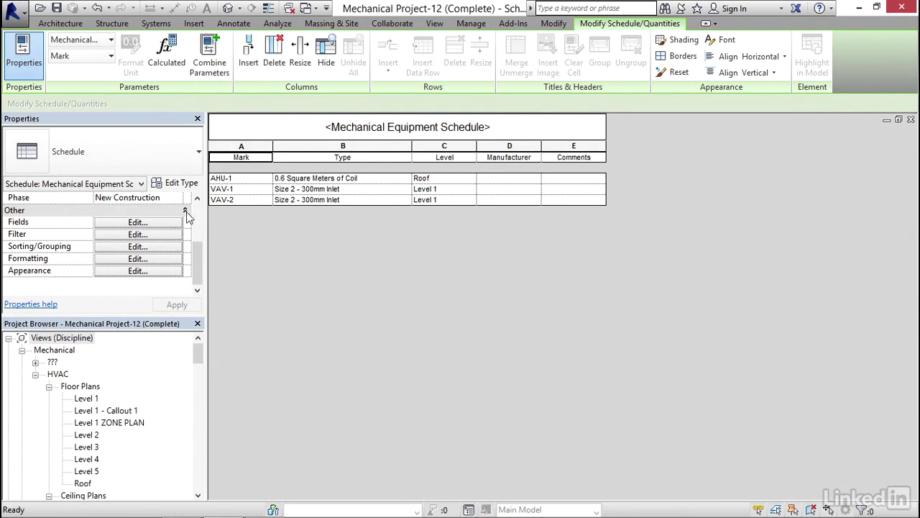
Filter the schedule to equipment whose Mark contains VAV.
drag(201, 272, 199, 267)
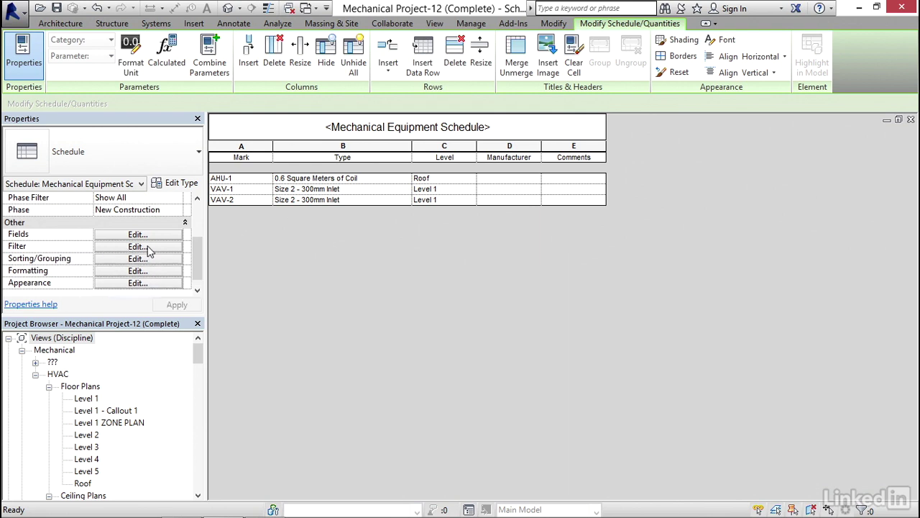
click(148, 249)
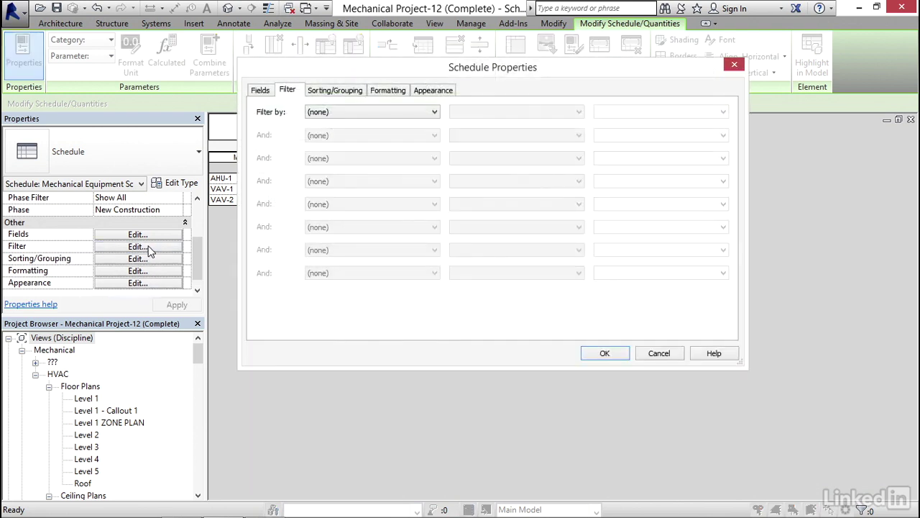
drag(342, 69, 453, 69)
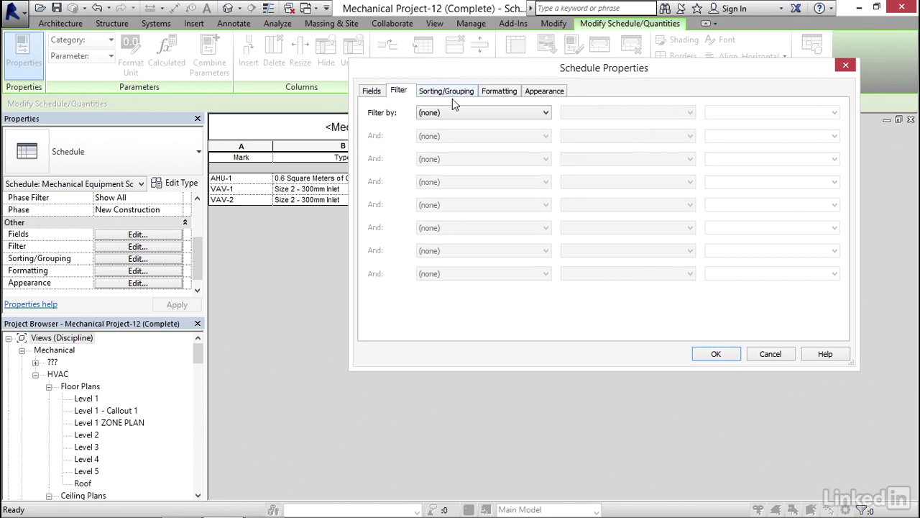
click(454, 114)
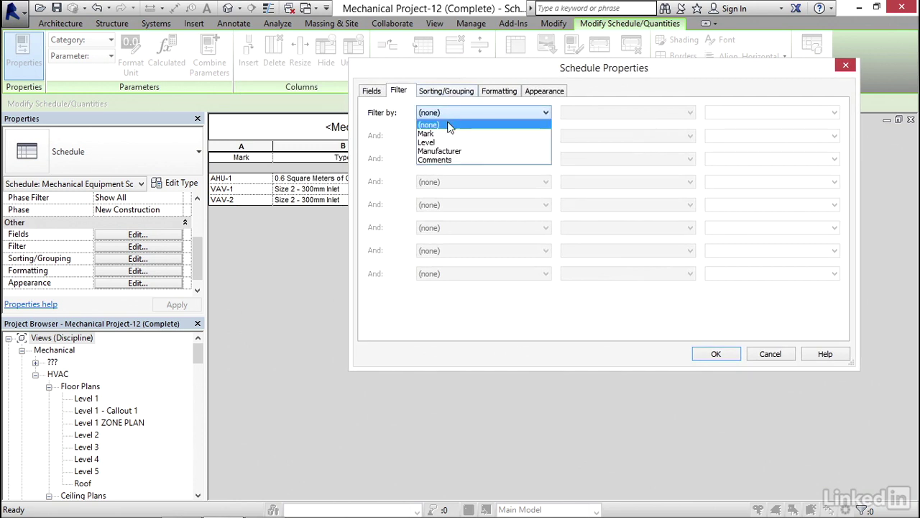
click(447, 134)
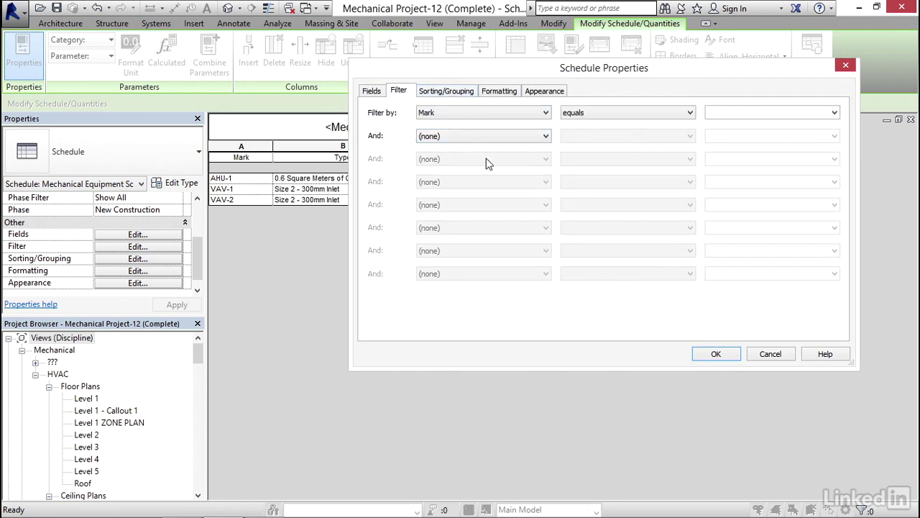
click(598, 112)
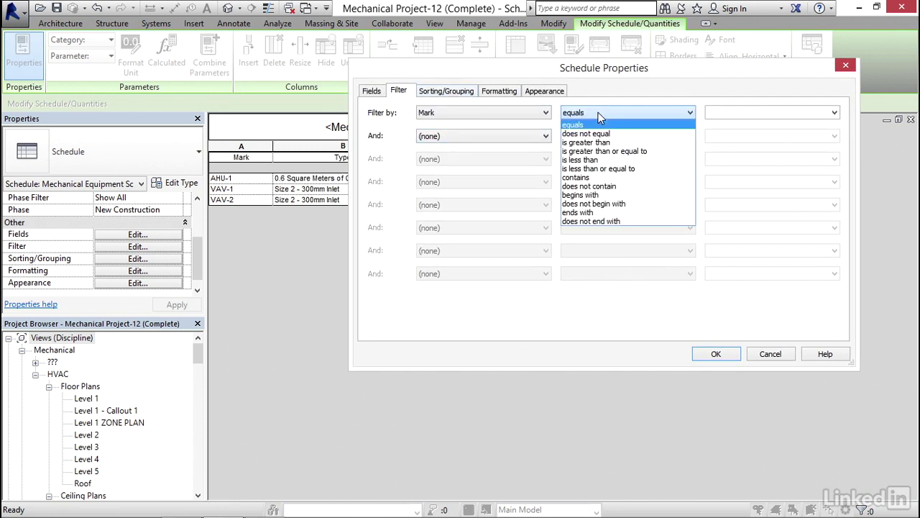
click(604, 177)
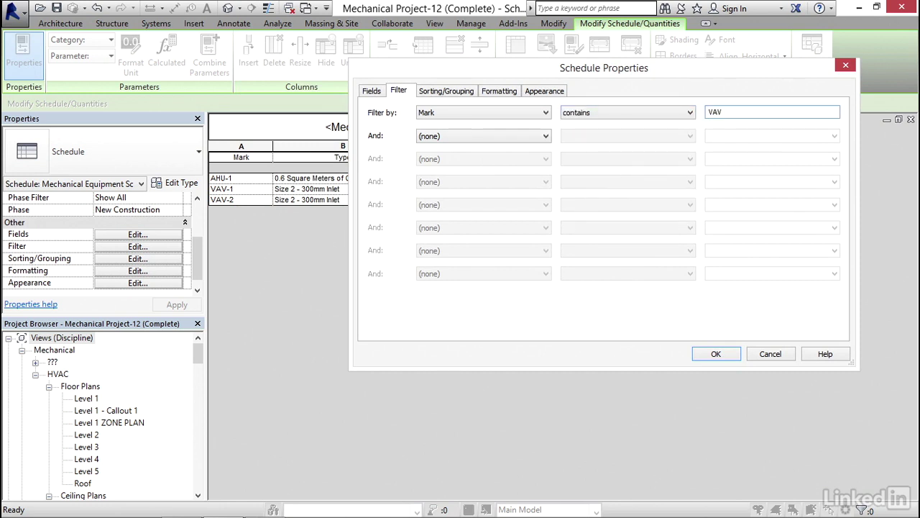
Sort the schedule by Mark in ascending order.
click(458, 91)
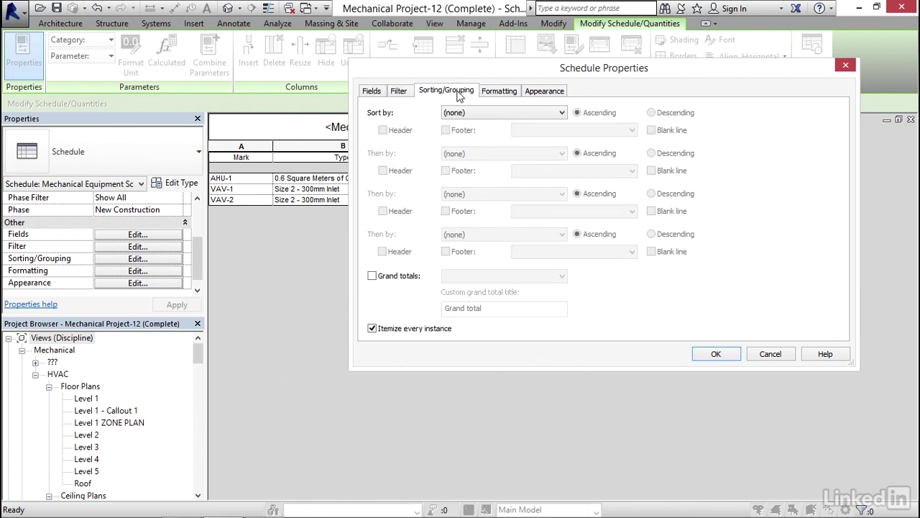
click(494, 111)
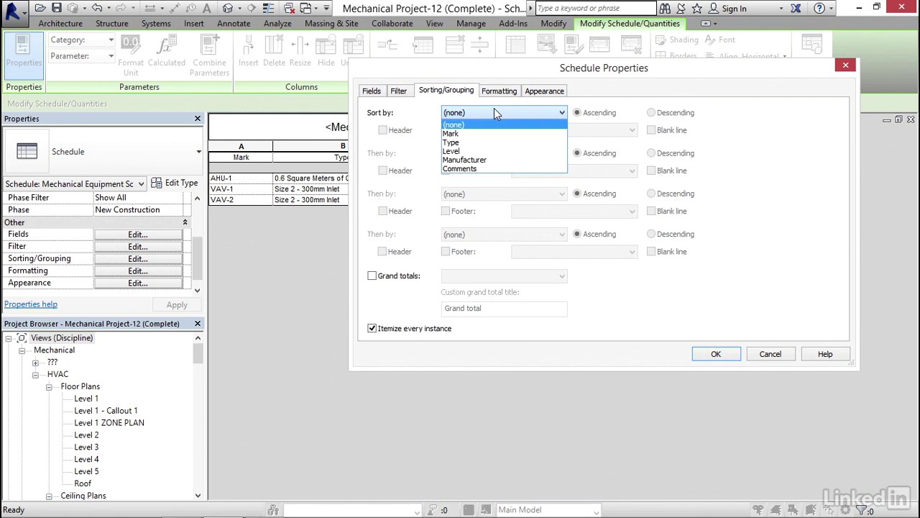
click(460, 133)
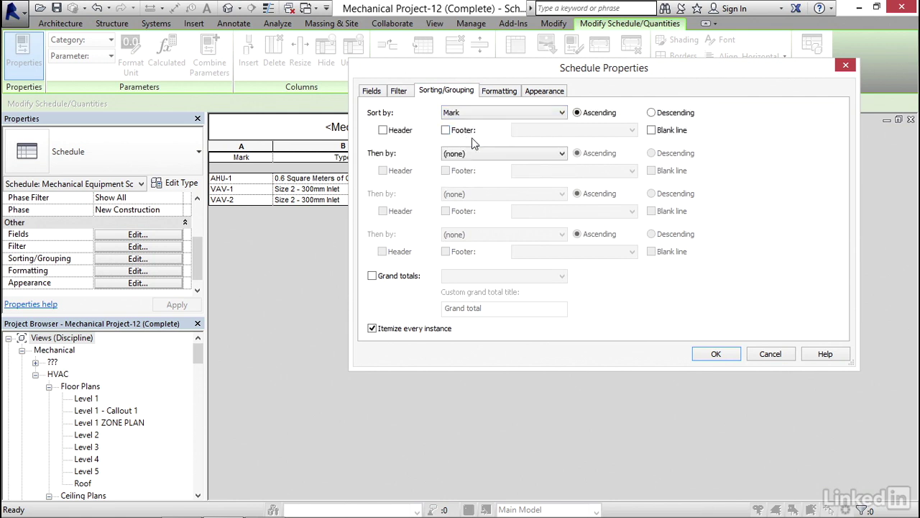
Set the schedule's title, header and body text to 2.5mm Arial and apply the schedule properties.
click(504, 92)
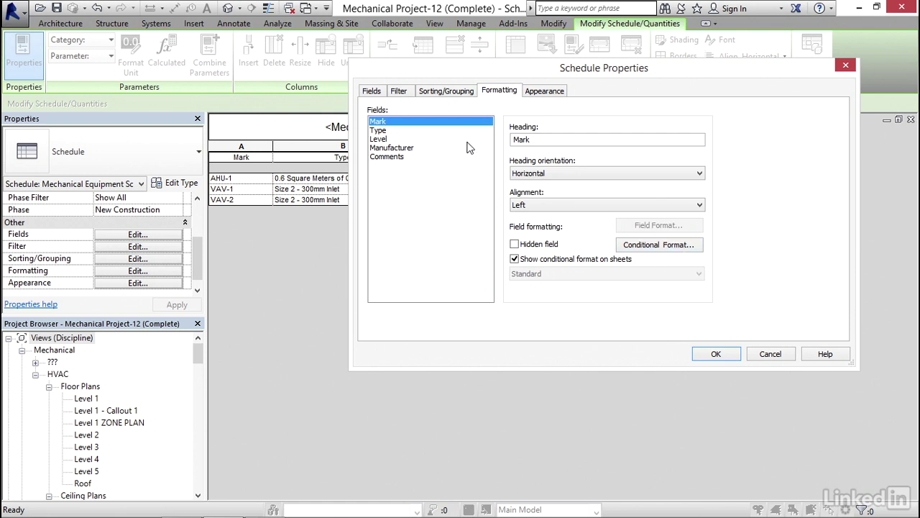
click(544, 90)
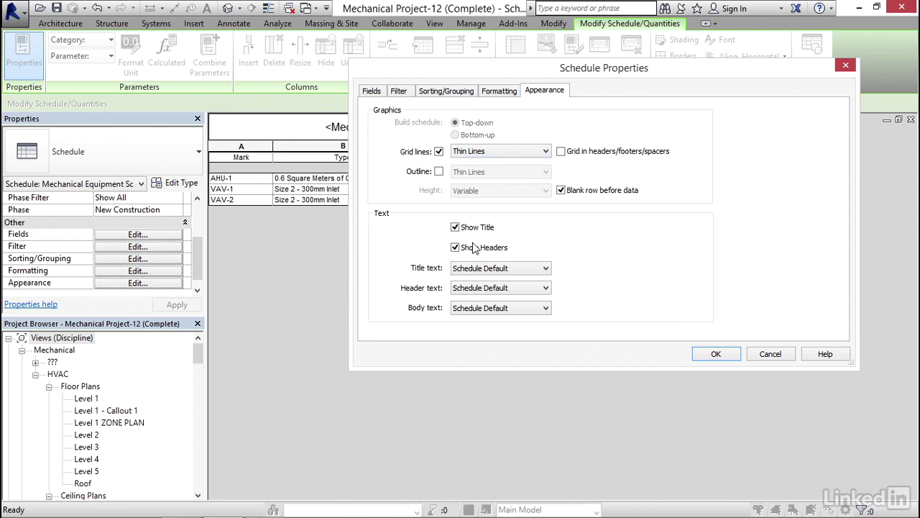
click(503, 268)
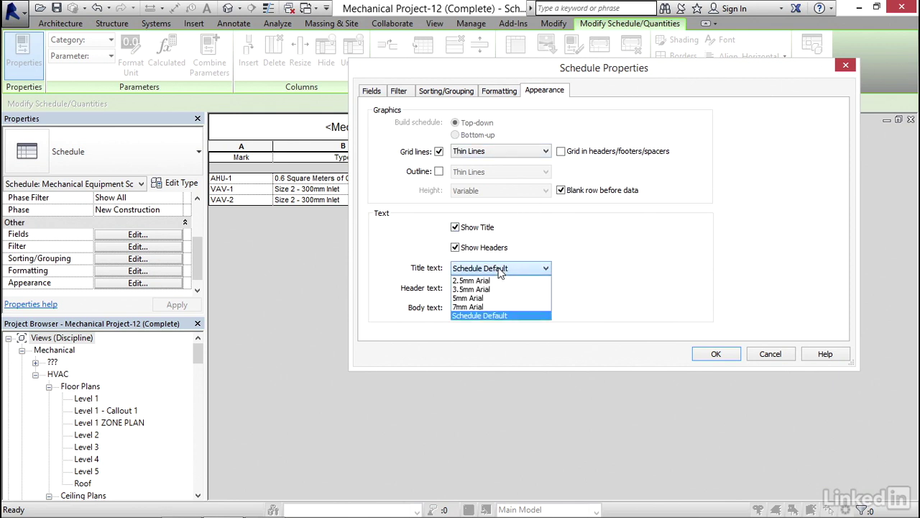
click(476, 280)
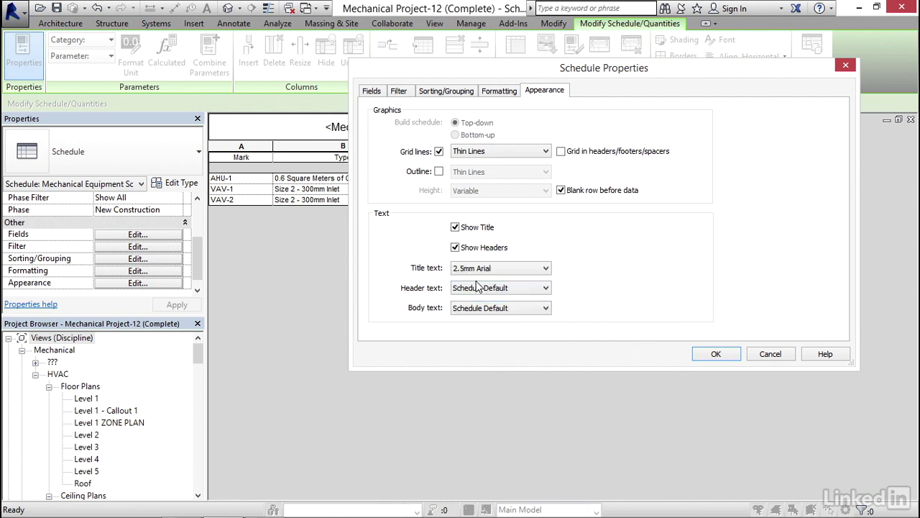
click(478, 287)
click(476, 300)
click(476, 308)
click(472, 322)
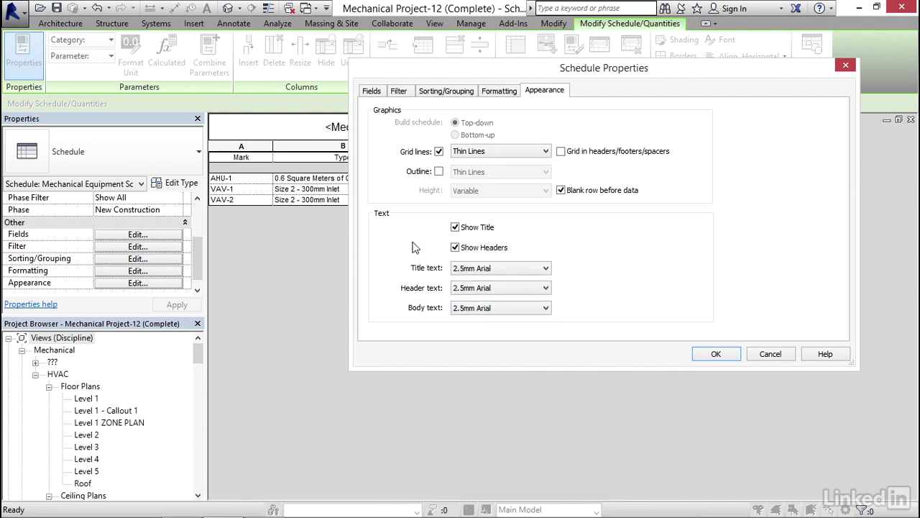
click(716, 355)
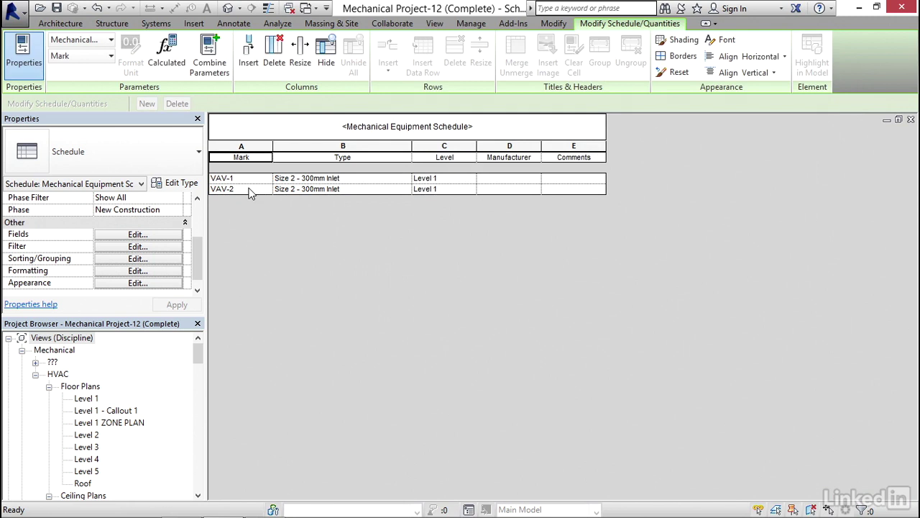
Enter "Any Comment I want" as the comment for VAV-1.
click(564, 179)
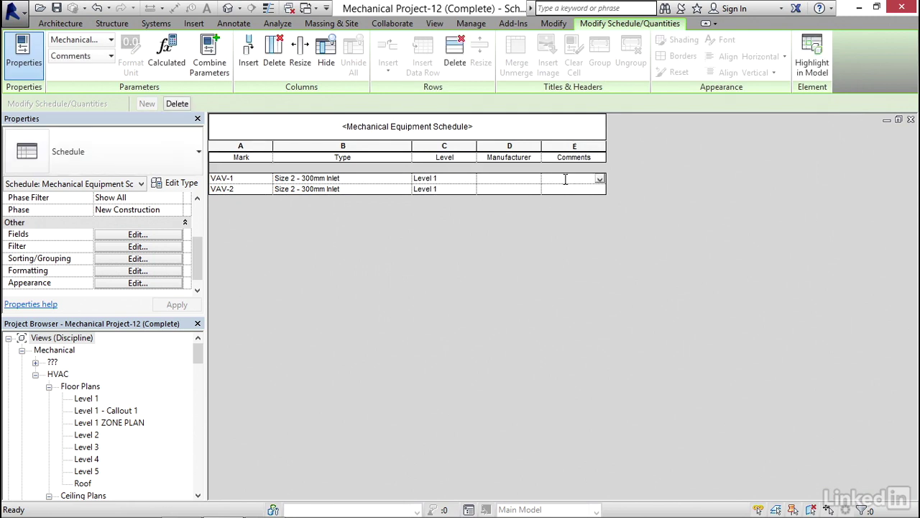
text(Any Comment I want)
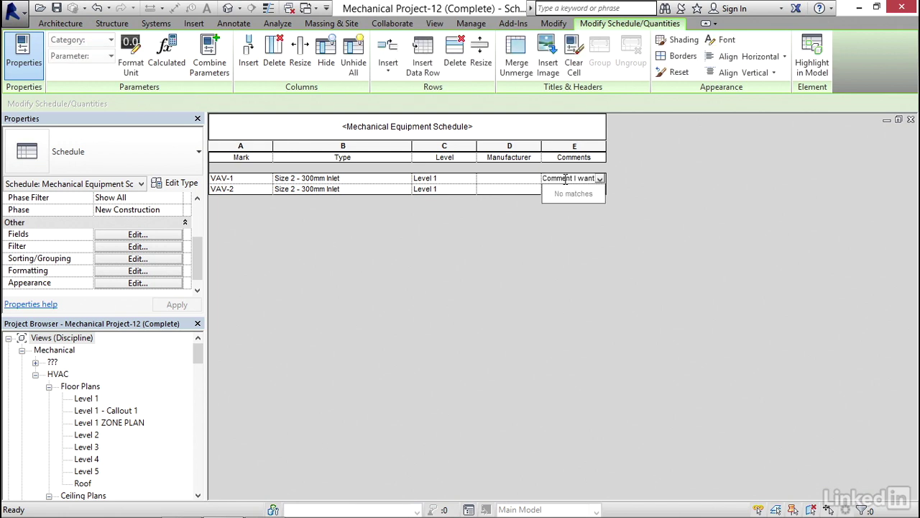
key(Return)
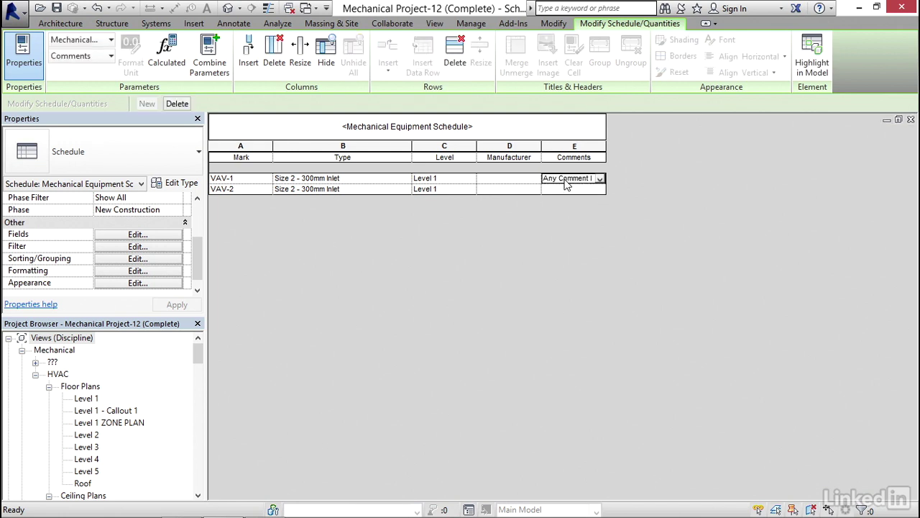
click(501, 181)
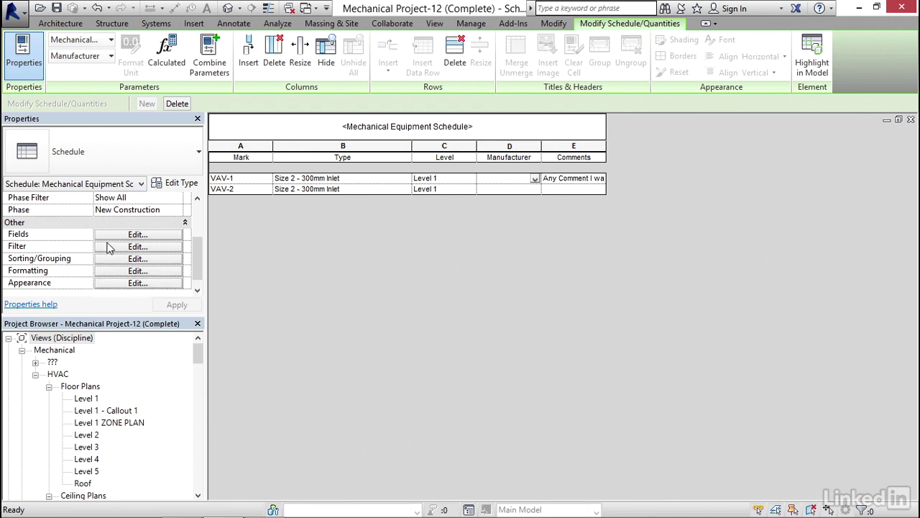
Add a Unit Number project parameter of type Text, as an instance parameter, to the schedule's fields and apply the schedule properties.
click(132, 236)
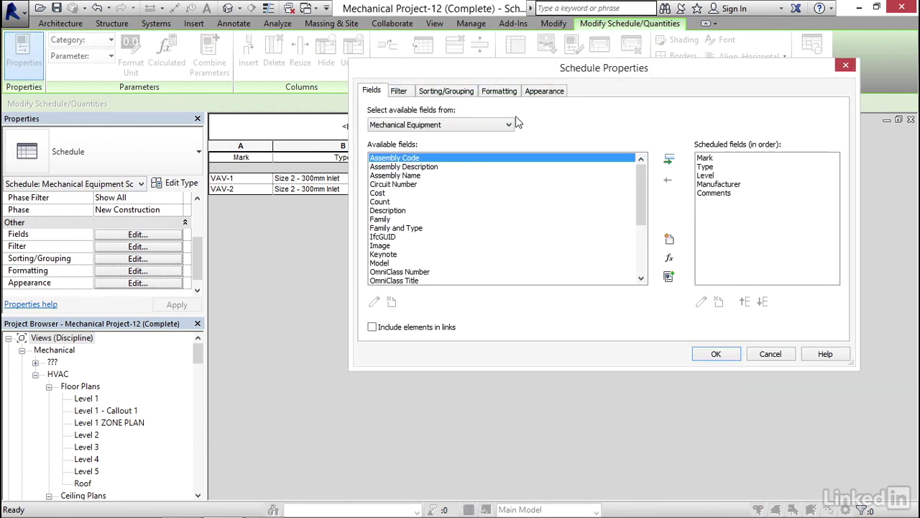
drag(625, 73, 495, 107)
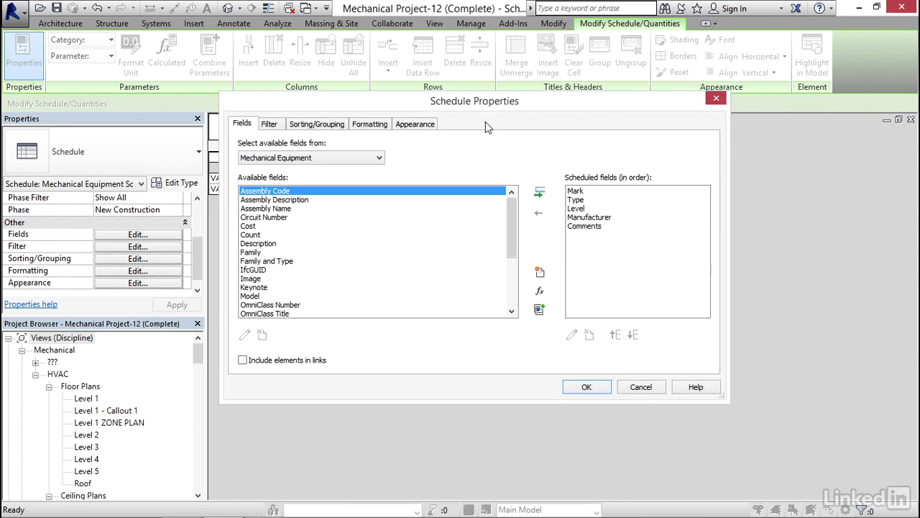
click(540, 273)
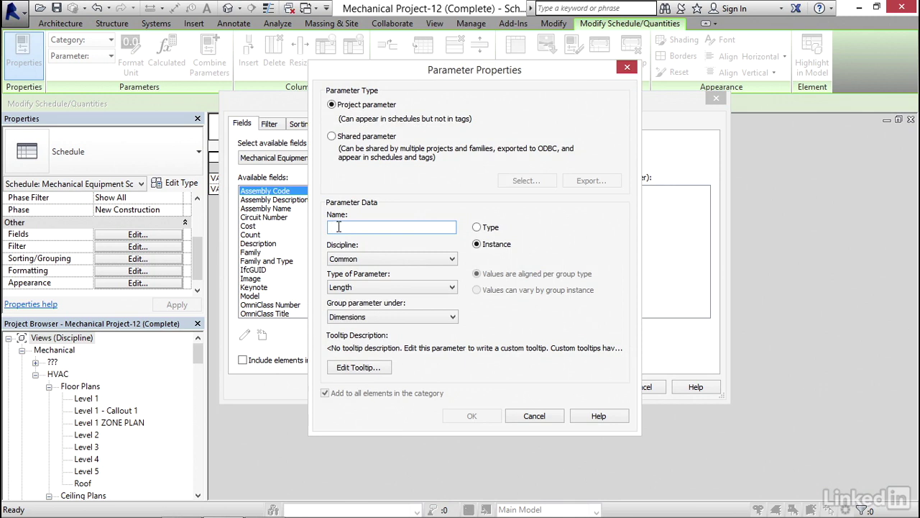
text(Unit Number)
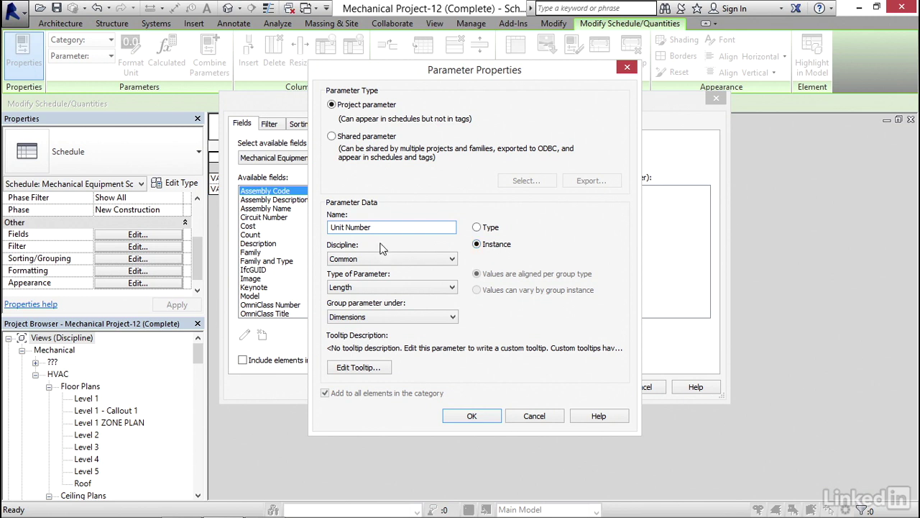
click(374, 288)
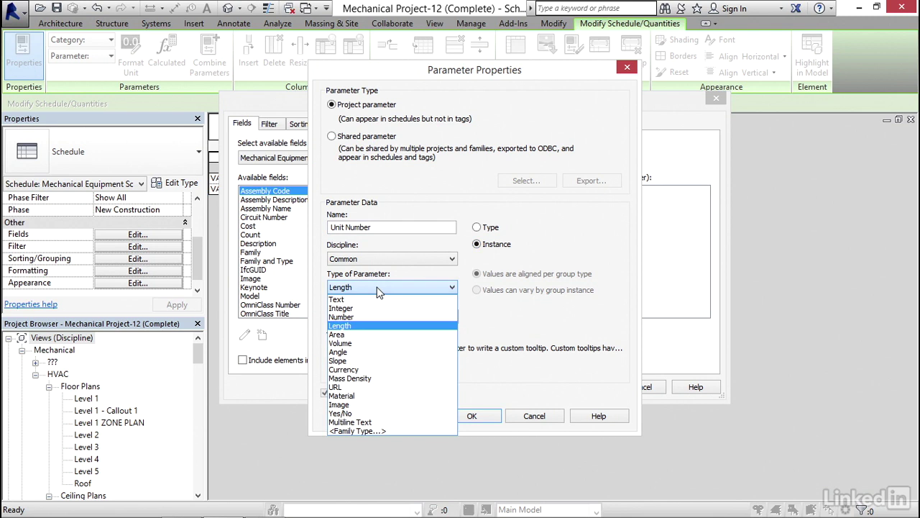
click(360, 299)
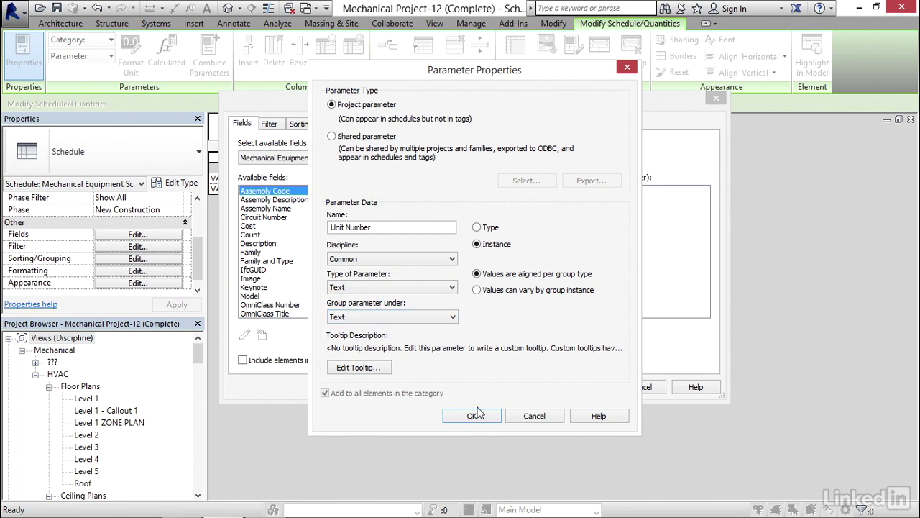
click(470, 417)
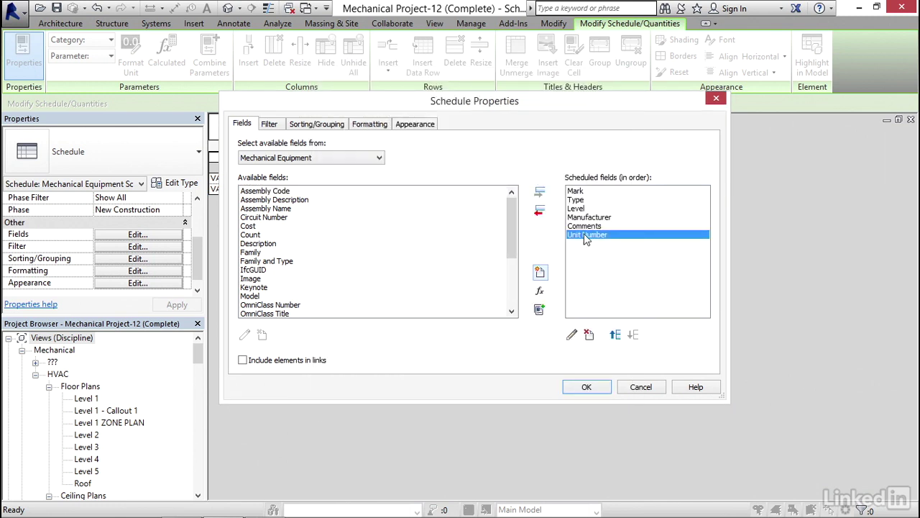
click(587, 386)
Set the Unit Number to 12345 for VAV-1 and reuse the same value for VAV-2.
click(624, 179)
text(12345)
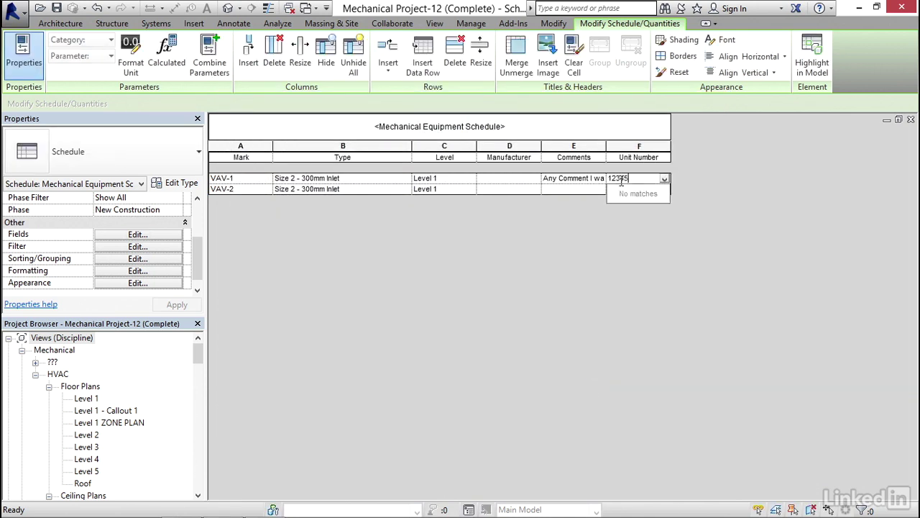
key(Return)
click(618, 189)
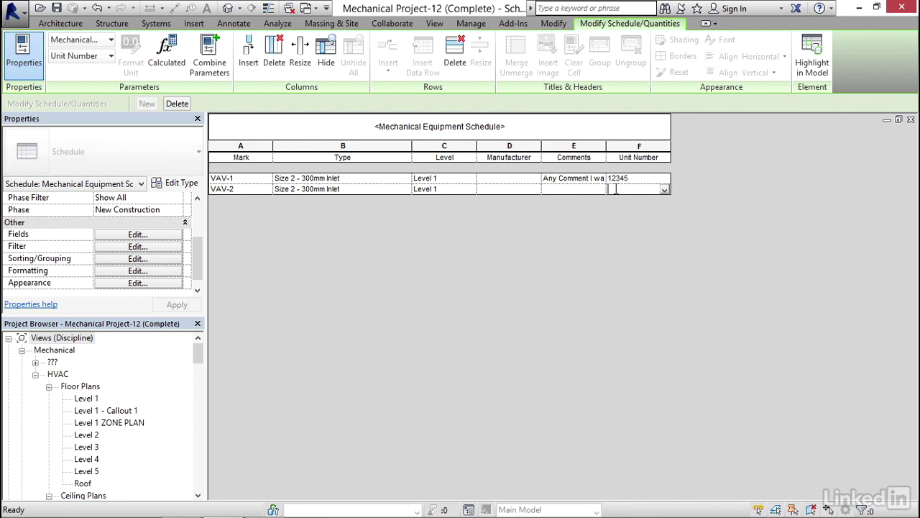
click(664, 190)
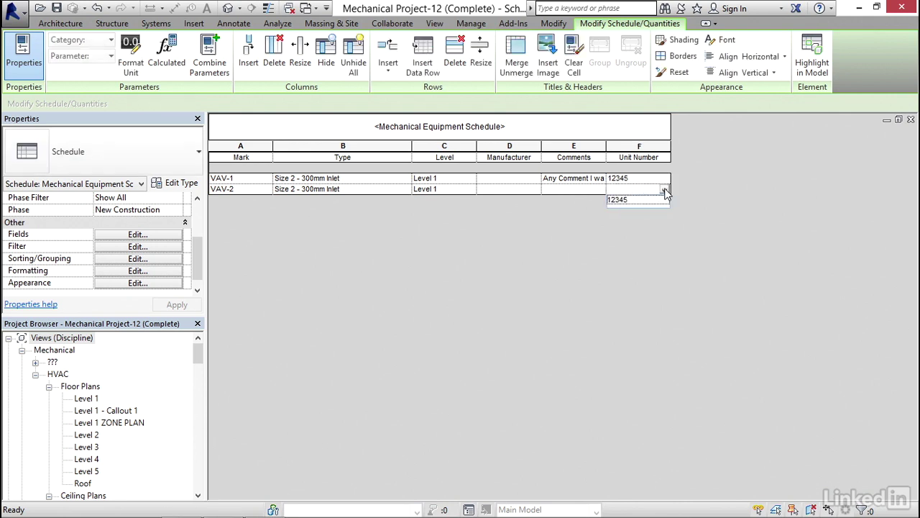
click(617, 200)
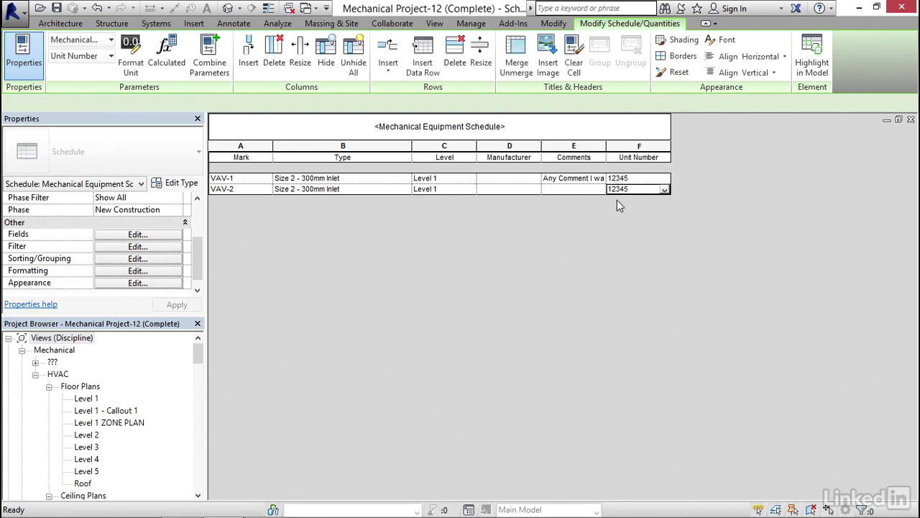
Create a new sheet with the A1 metric titleblock.
drag(199, 353, 200, 394)
drag(199, 405, 200, 410)
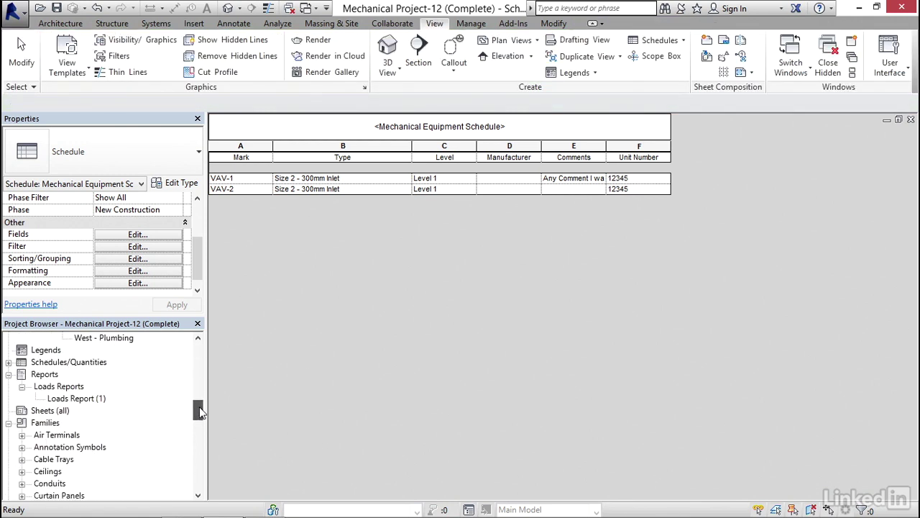
right_click(52, 416)
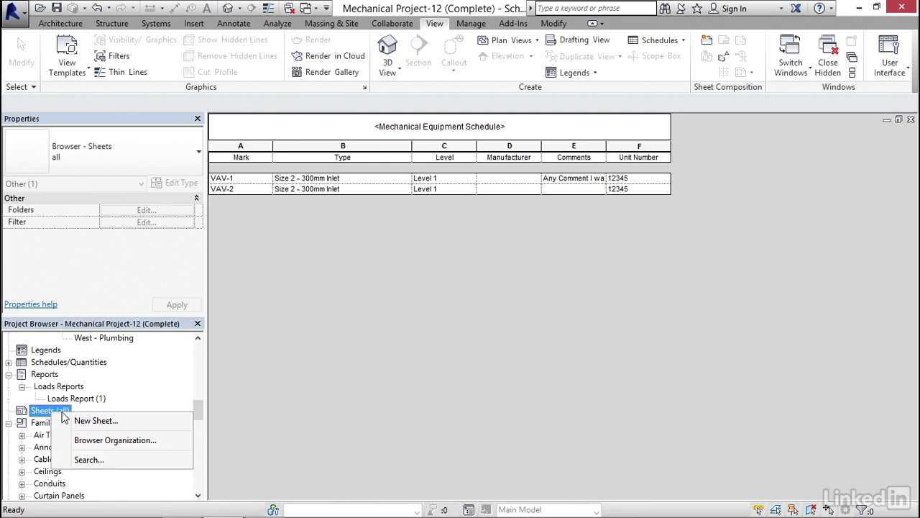
click(101, 421)
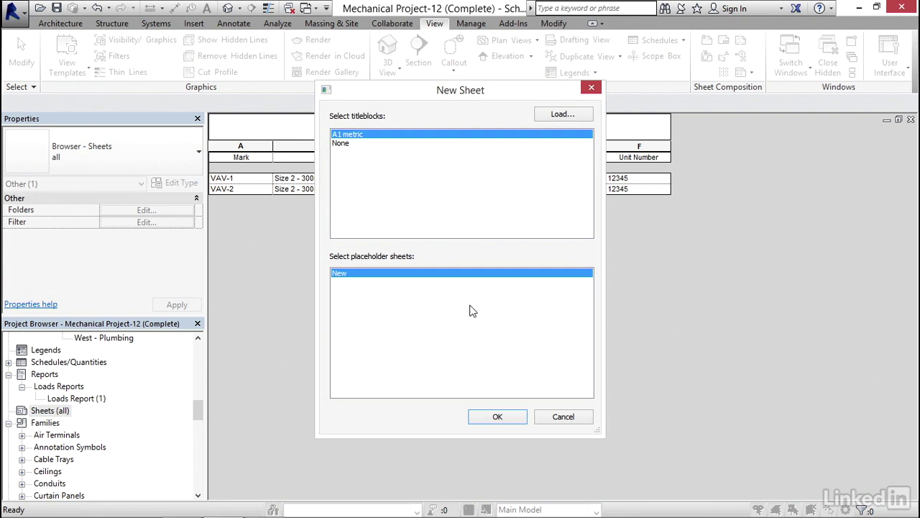
click(498, 417)
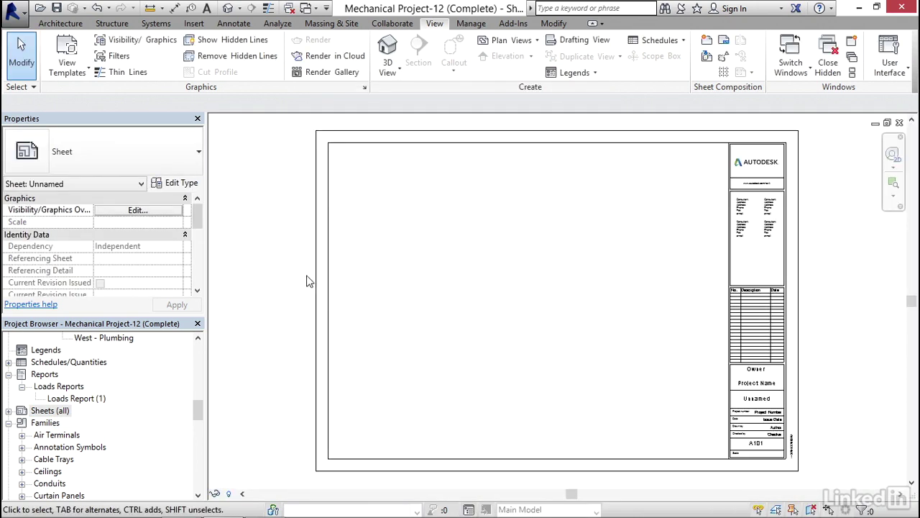
Place the Mechanical Equipment Schedule on the sheet near the upper-left corner of its border.
click(8, 361)
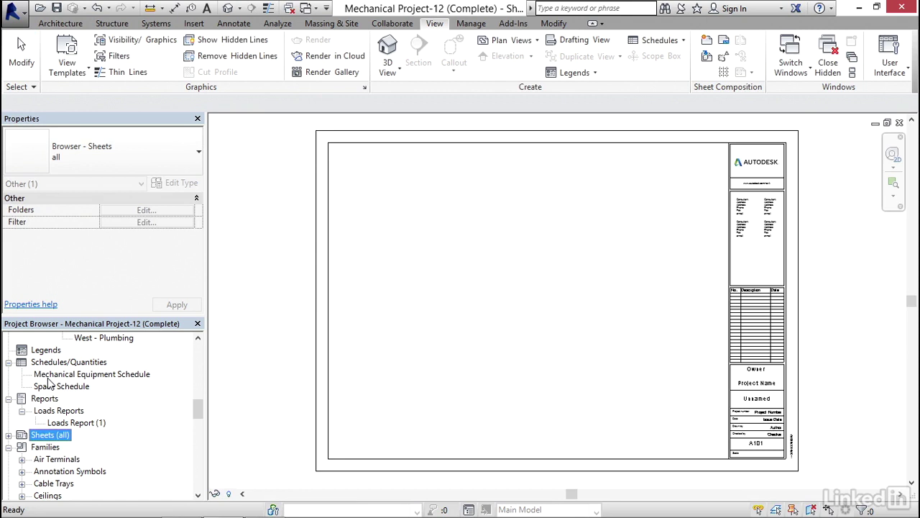
drag(61, 381, 422, 259)
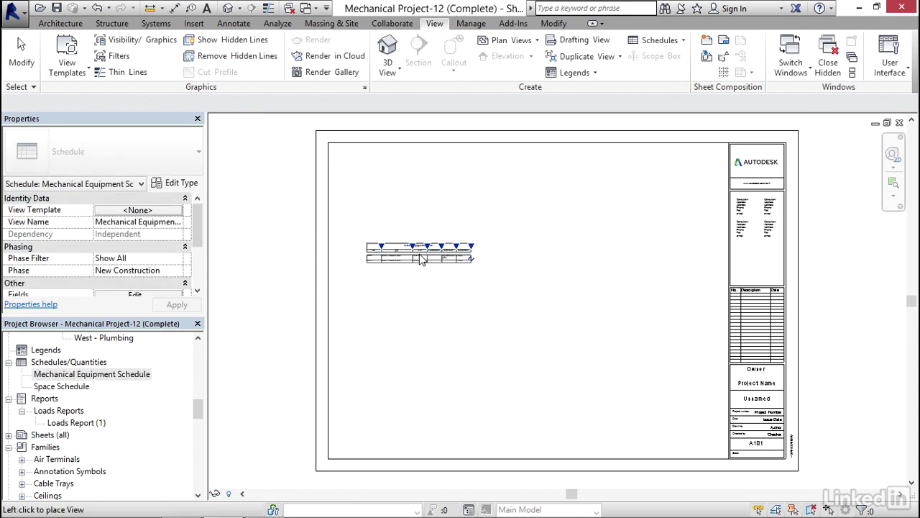
click(350, 174)
click(410, 231)
scroll(395, 240, up, 5)
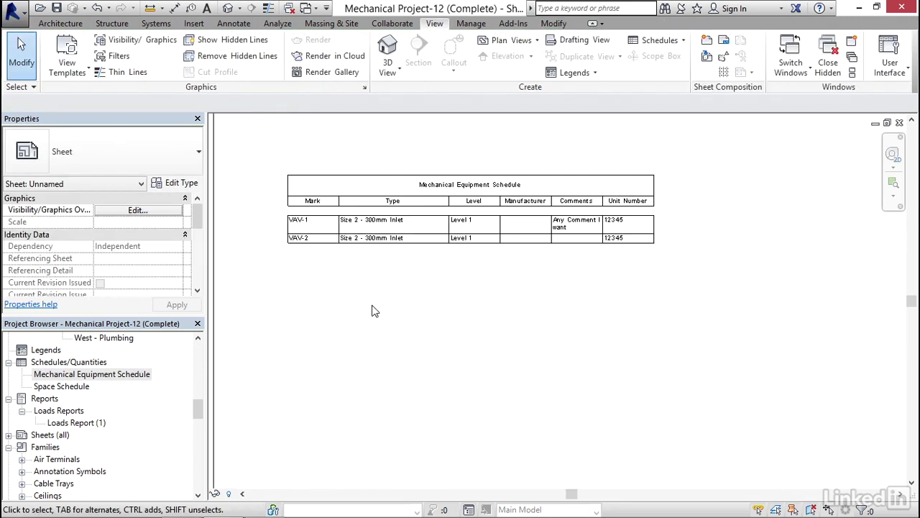
Widen the Type column and narrow the Level column of the schedule placed on the sheet.
click(379, 239)
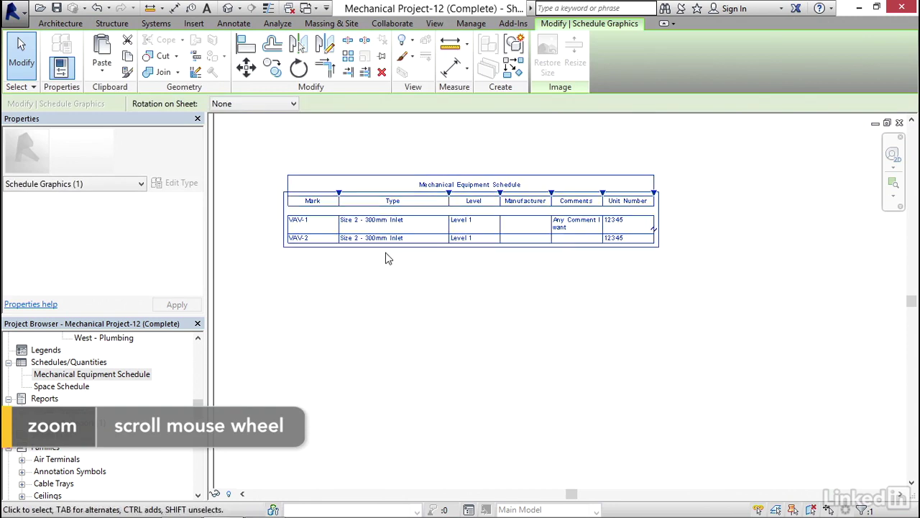
drag(450, 194, 510, 194)
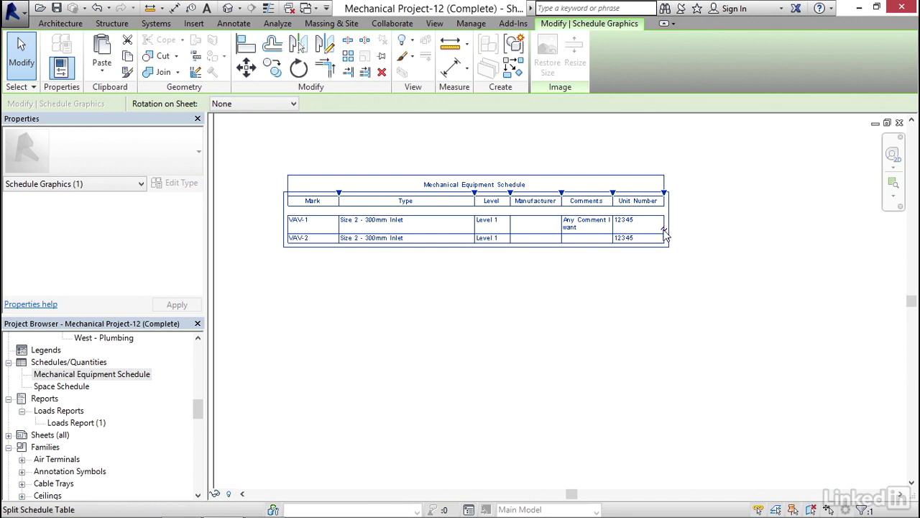
middle_drag(526, 331, 446, 288)
scroll(491, 345, down, 3)
click(454, 307)
scroll(454, 307, down, 2)
middle_drag(494, 336, 446, 287)
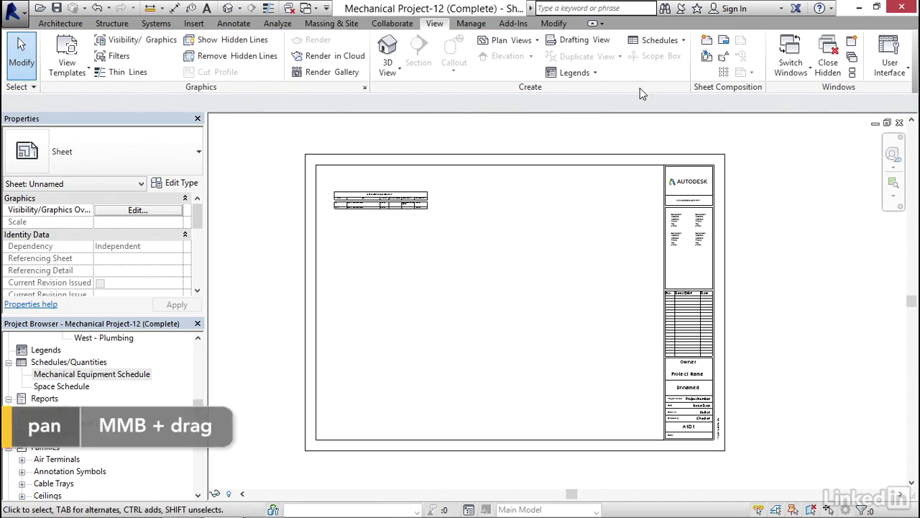
Create a new building component schedule for the Ducts category in the New Construction phase.
click(683, 41)
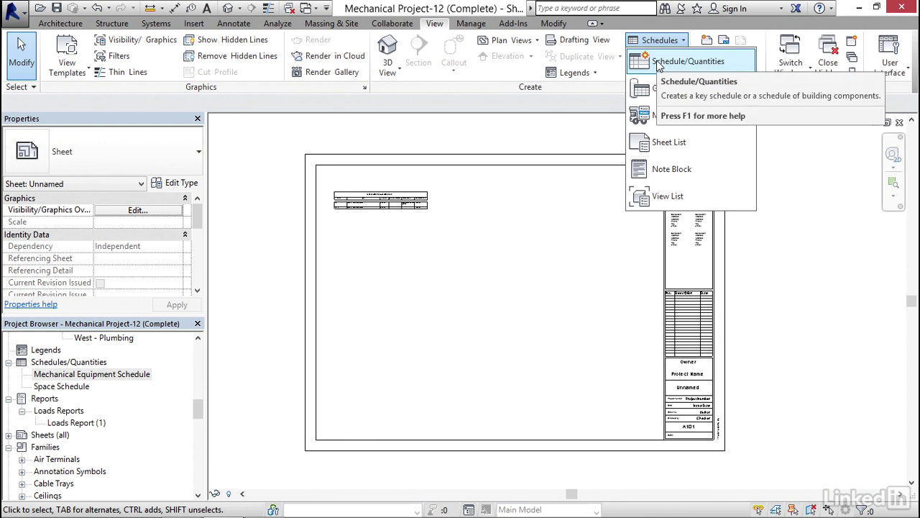
click(659, 64)
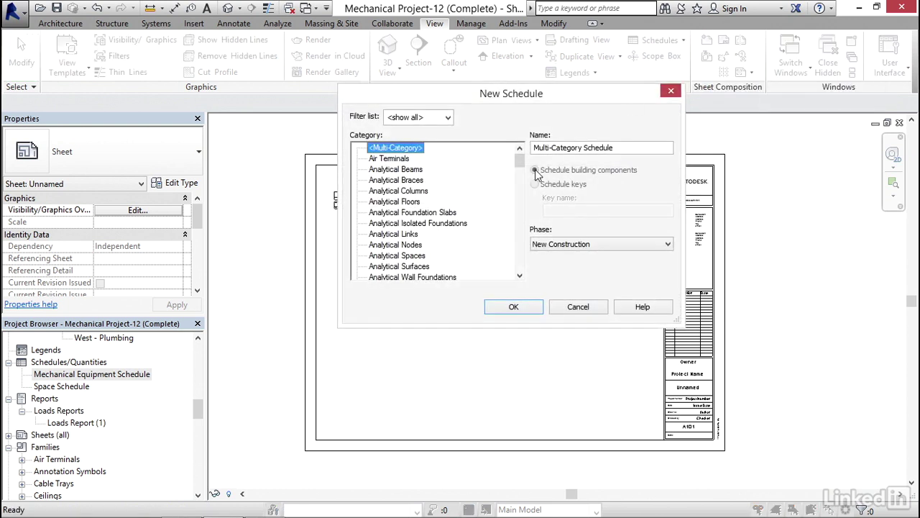
drag(519, 163, 520, 190)
scroll(392, 227, down, 2)
click(378, 255)
click(514, 307)
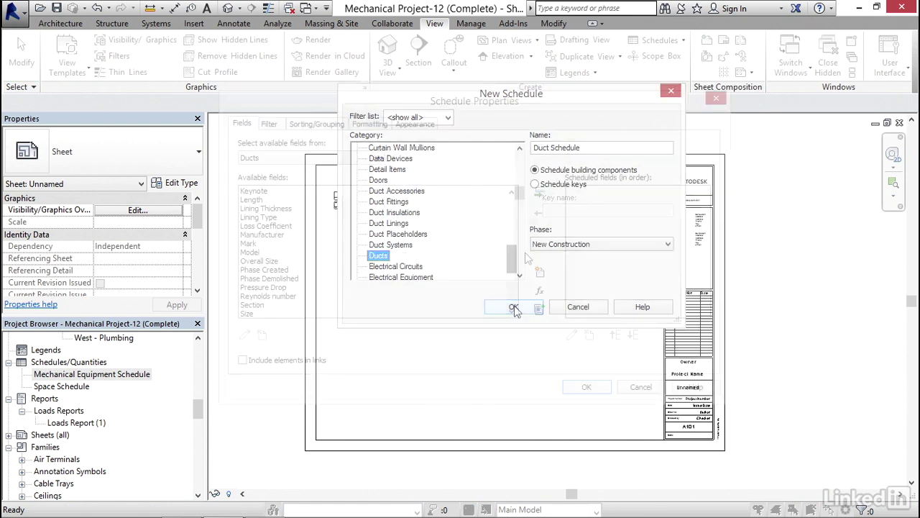
Add the Family and Type and Length fields to the duct schedule.
drag(527, 248, 527, 227)
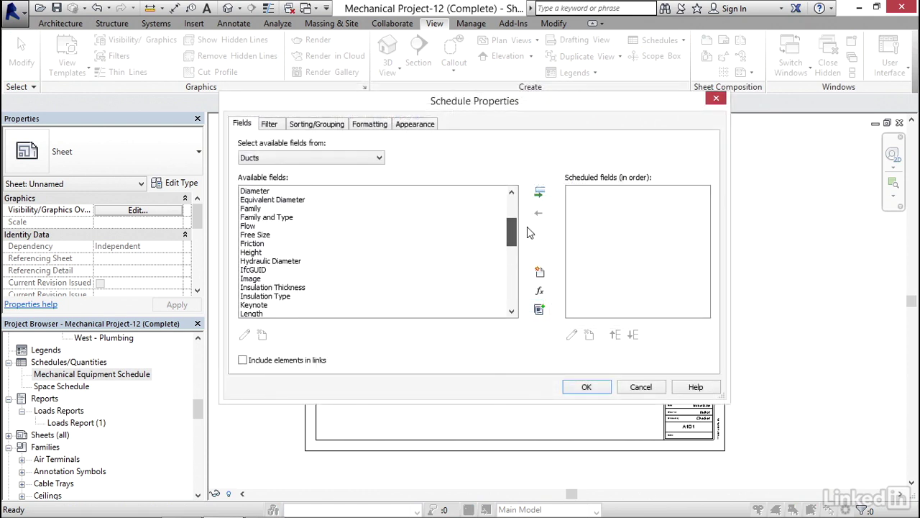
click(281, 218)
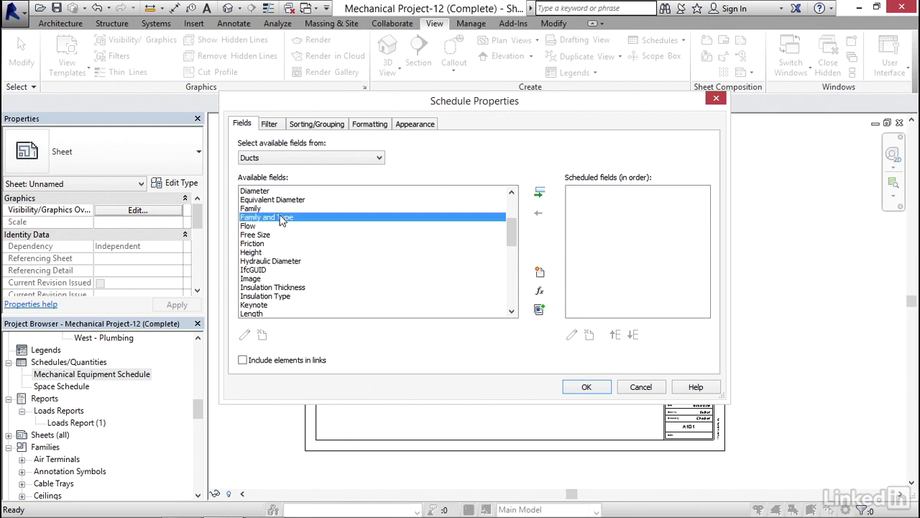
click(540, 192)
drag(513, 228, 513, 244)
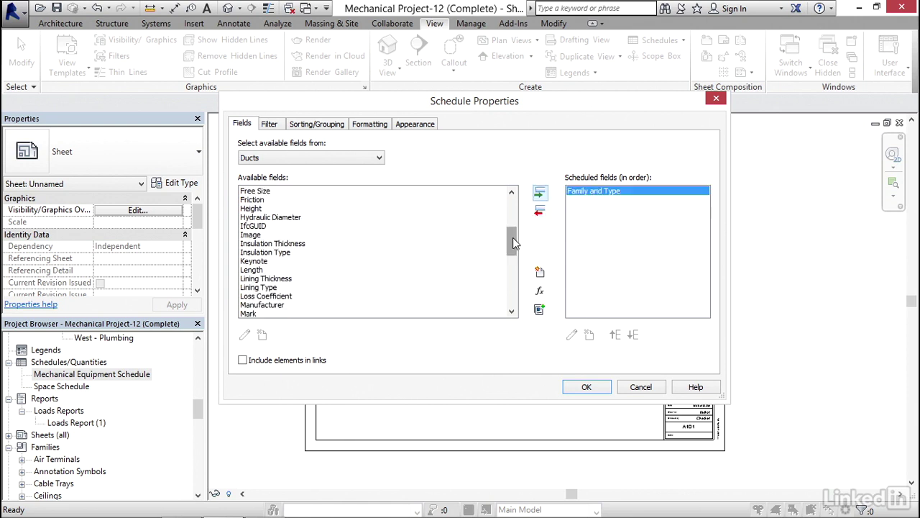
click(254, 271)
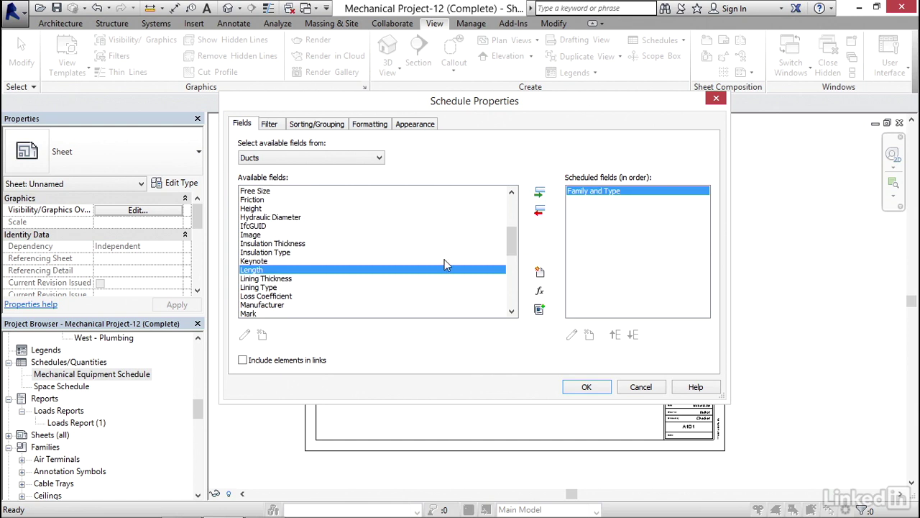
click(539, 193)
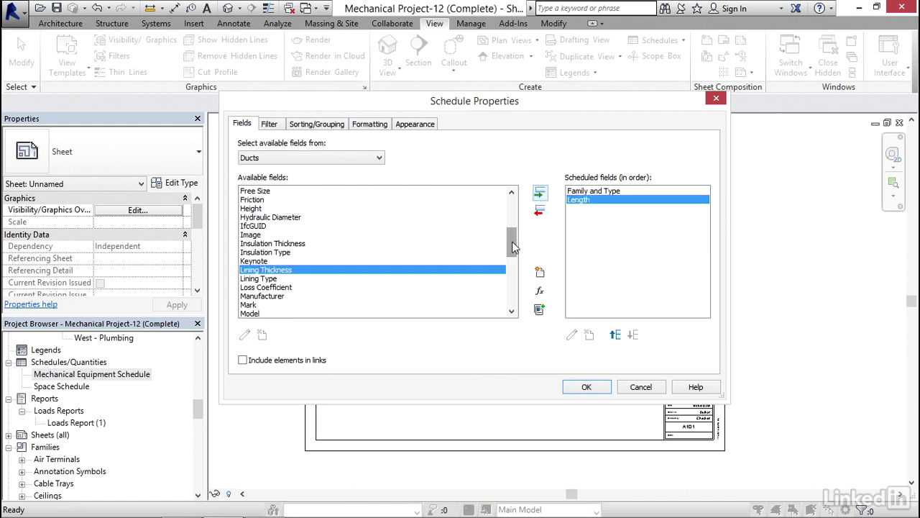
Add the Size and System Type fields to the duct schedule after Length.
drag(512, 241, 512, 260)
click(246, 289)
click(540, 193)
scroll(456, 287, down, 2)
click(247, 279)
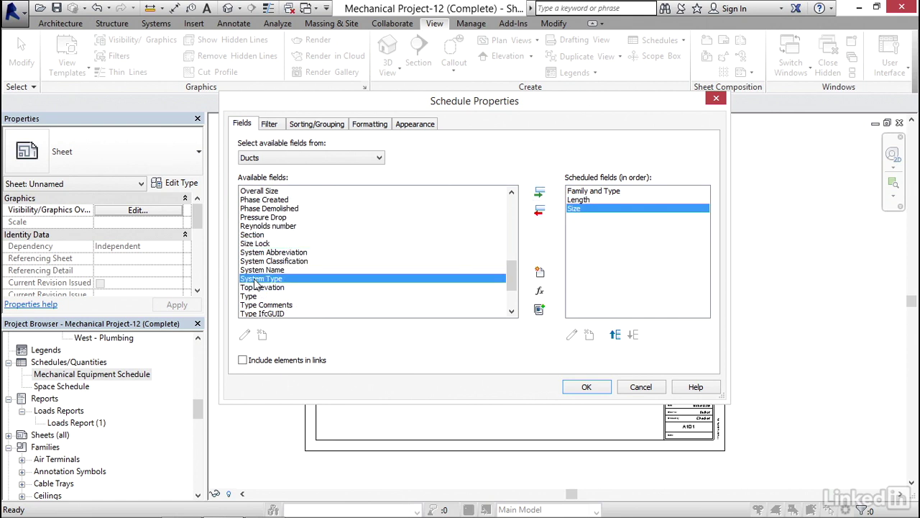
click(540, 194)
scroll(512, 288, down, 2)
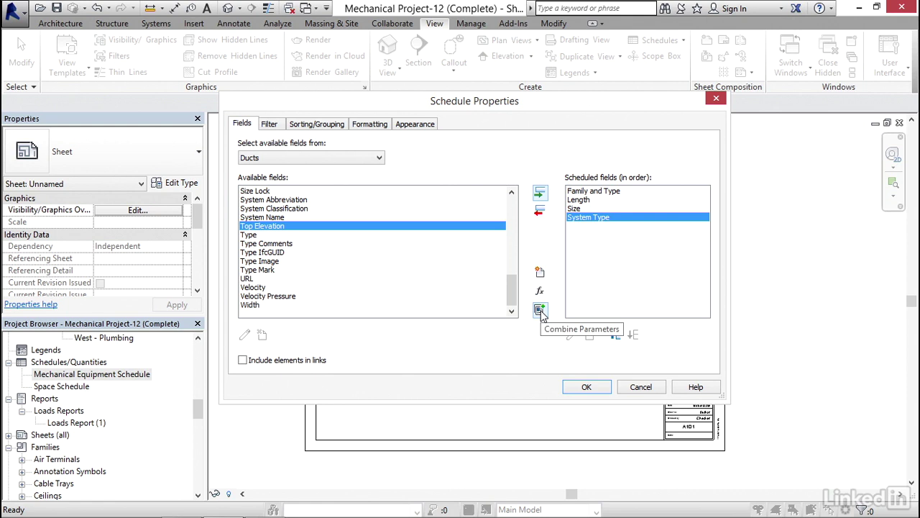
Start a combined duct parameter named Square Size from the Height and Width parameters.
click(540, 310)
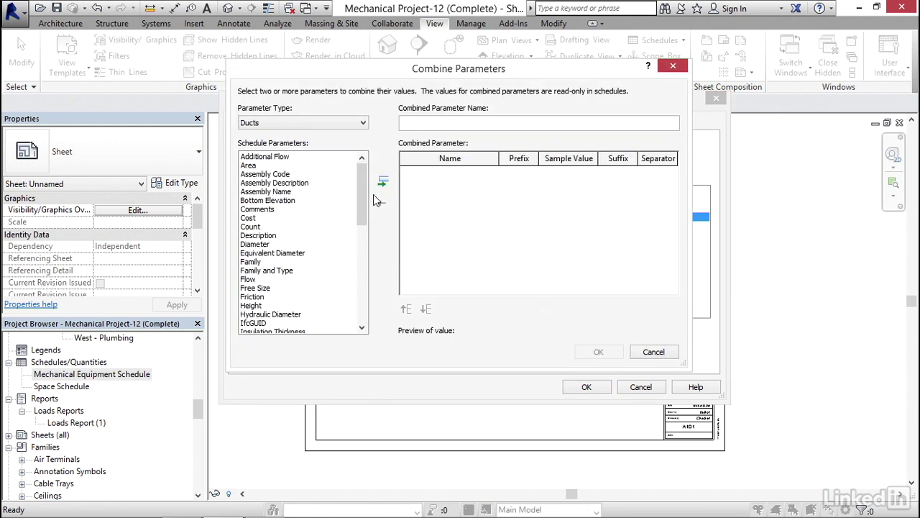
scroll(361, 189, down, 1)
drag(361, 189, 367, 294)
click(252, 271)
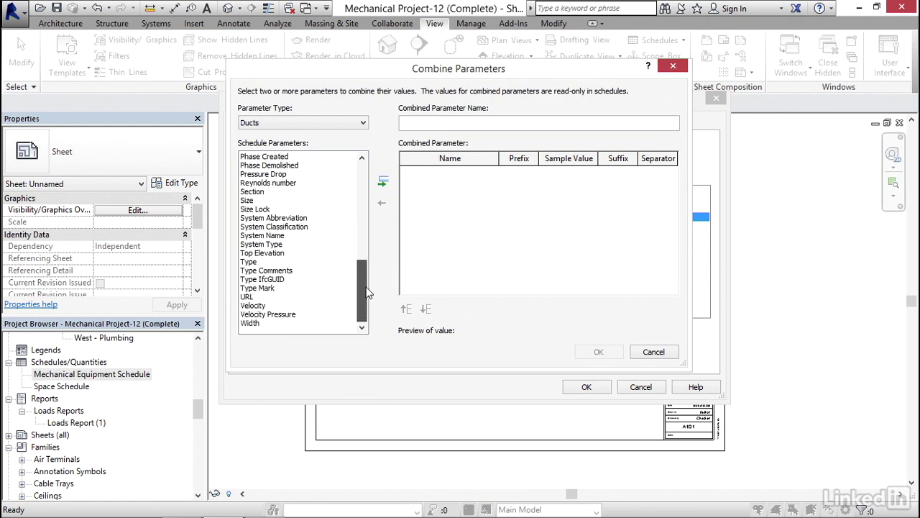
click(250, 324)
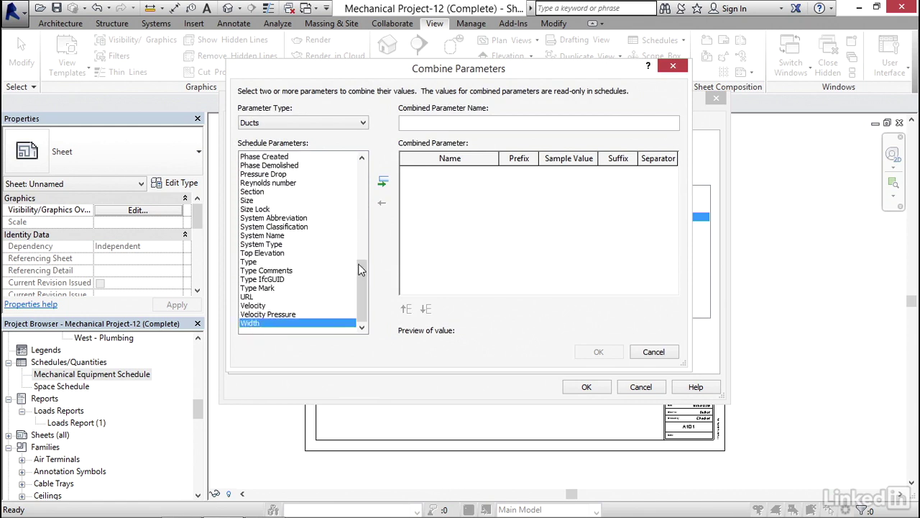
click(383, 182)
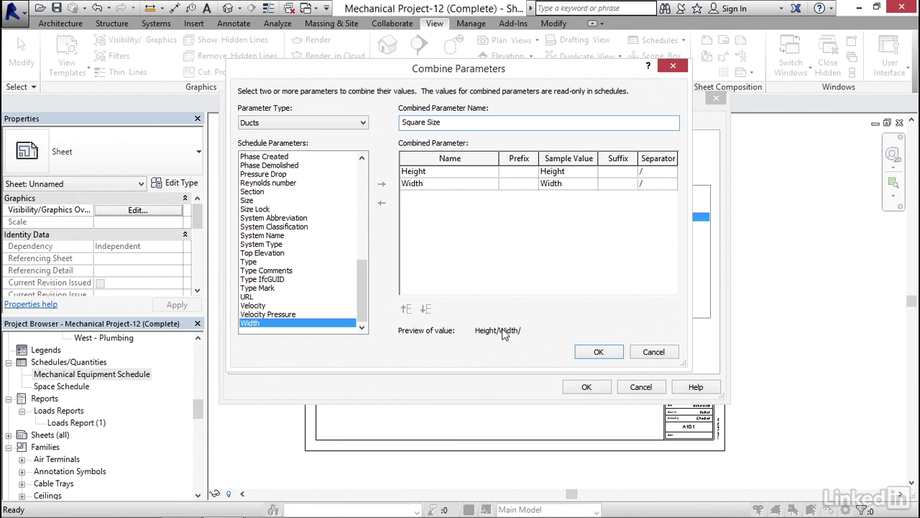
Give Height a * suffix, clear both separators, and apply the duct schedule with the Square Size field.
click(611, 173)
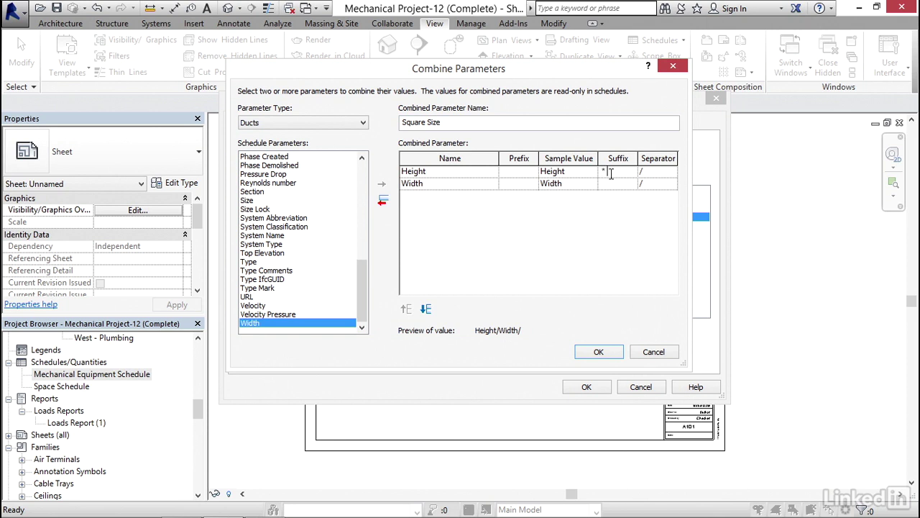
click(655, 171)
click(654, 184)
click(600, 348)
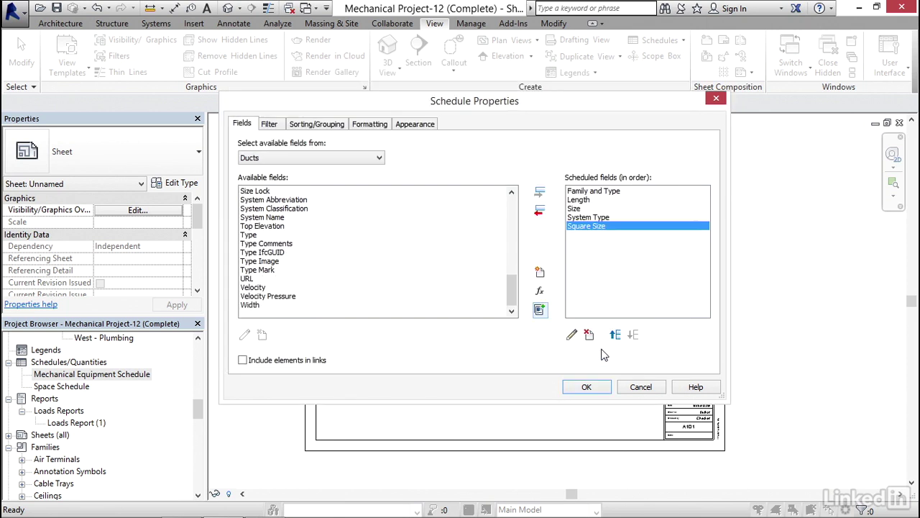
click(587, 386)
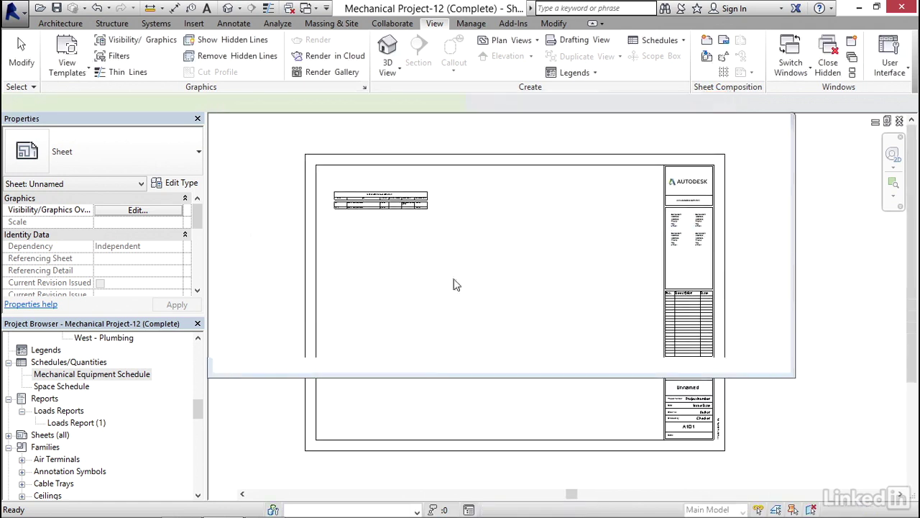
Reorder the duct schedule's fields so that Length comes last, after Square Size.
scroll(559, 225, down, 5)
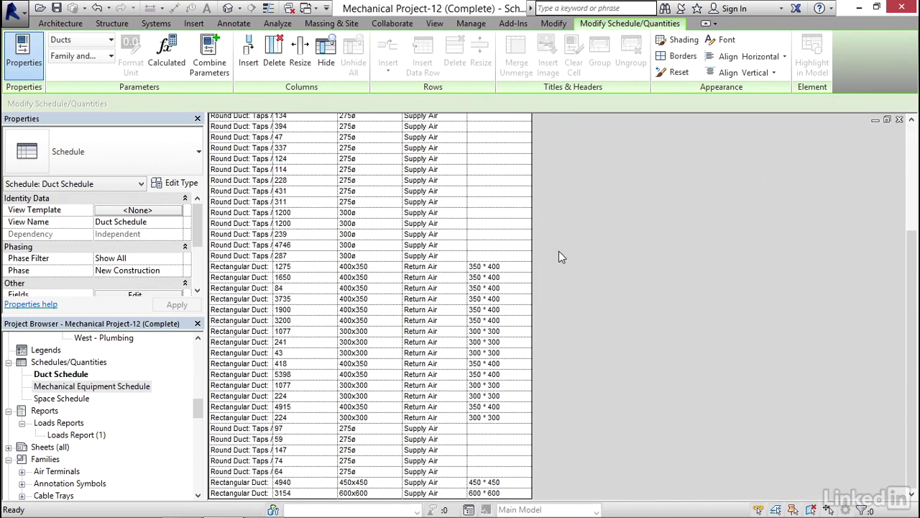
scroll(562, 257, up, 5)
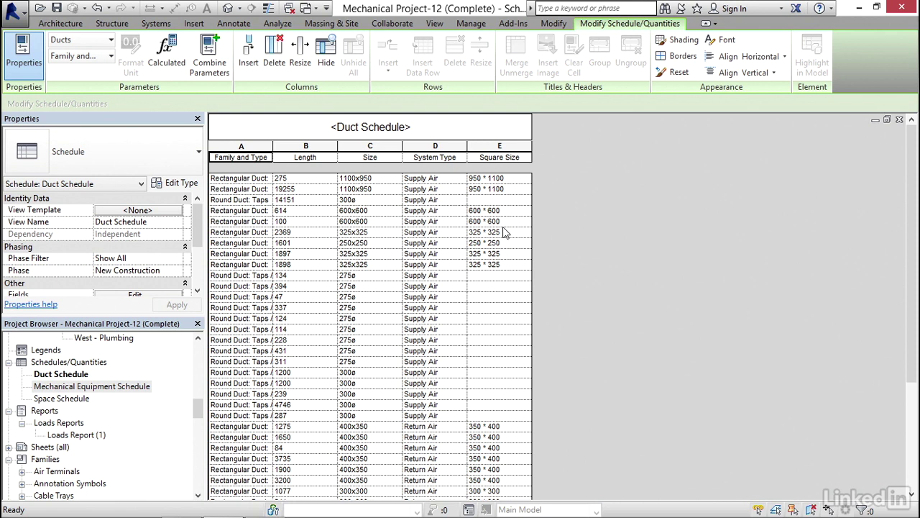
scroll(495, 248, down, 1)
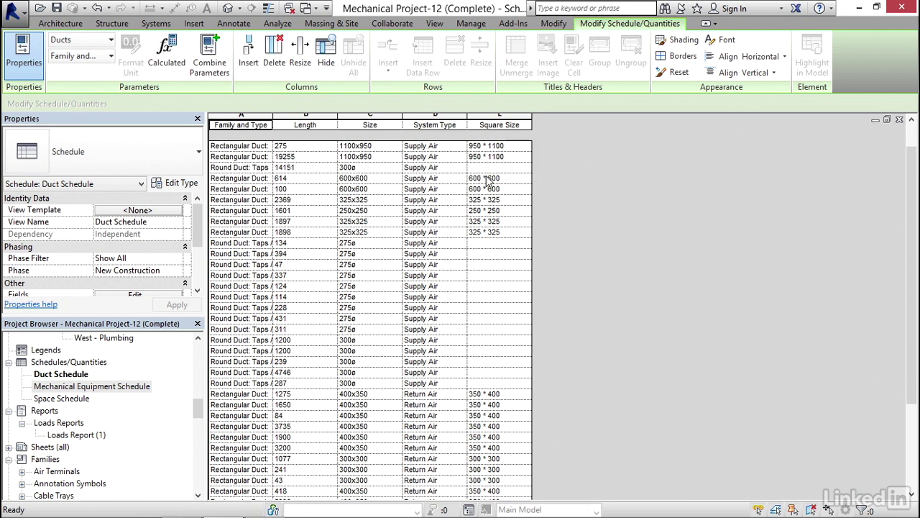
scroll(480, 192, up, 1)
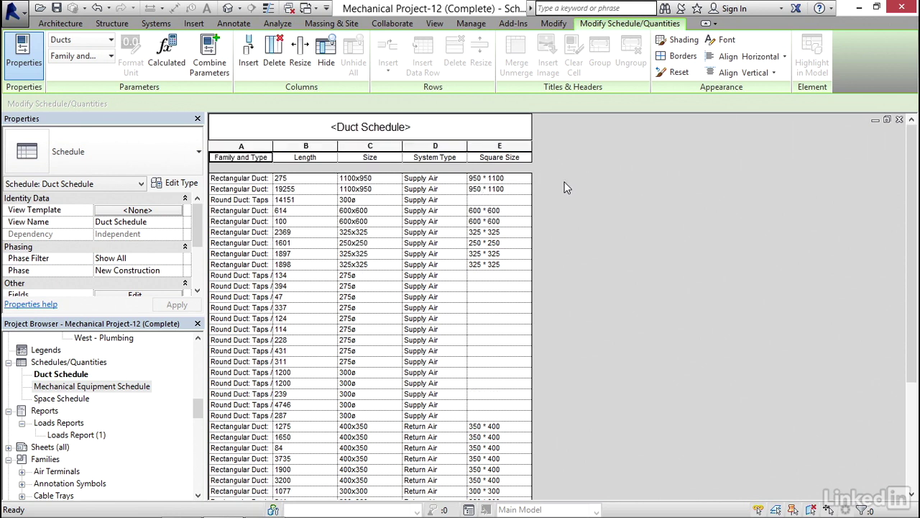
scroll(563, 189, down, 1)
drag(196, 221, 192, 253)
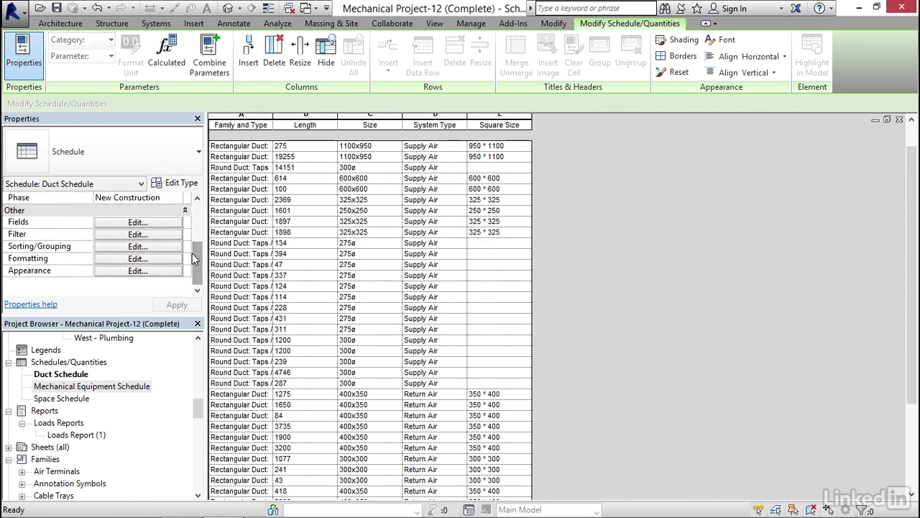
click(162, 225)
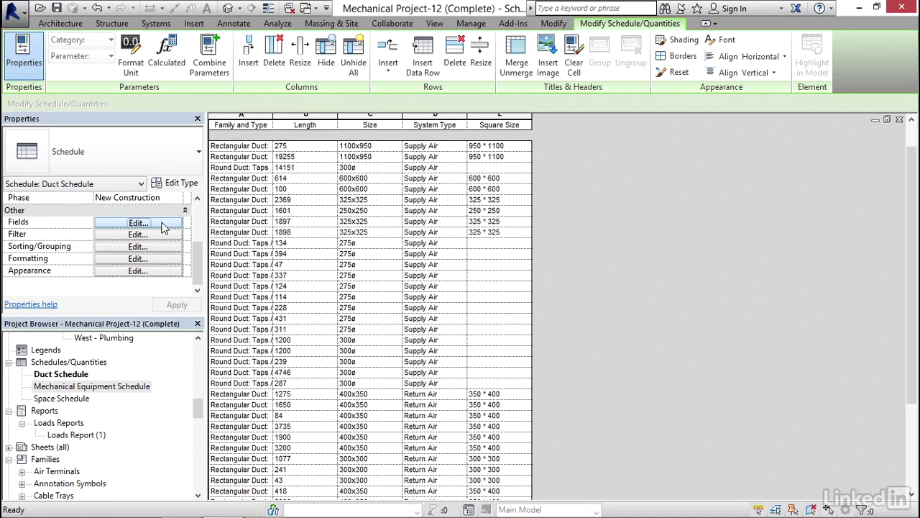
click(585, 200)
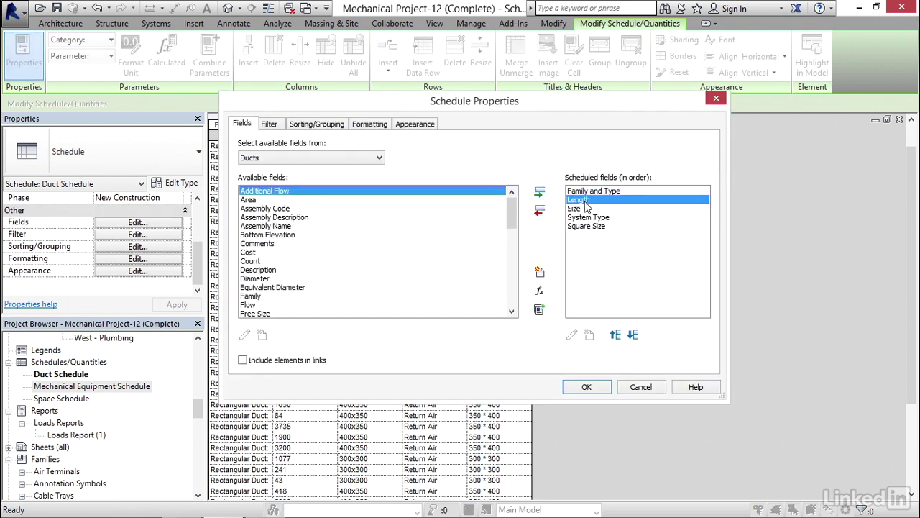
click(633, 335)
click(633, 335)
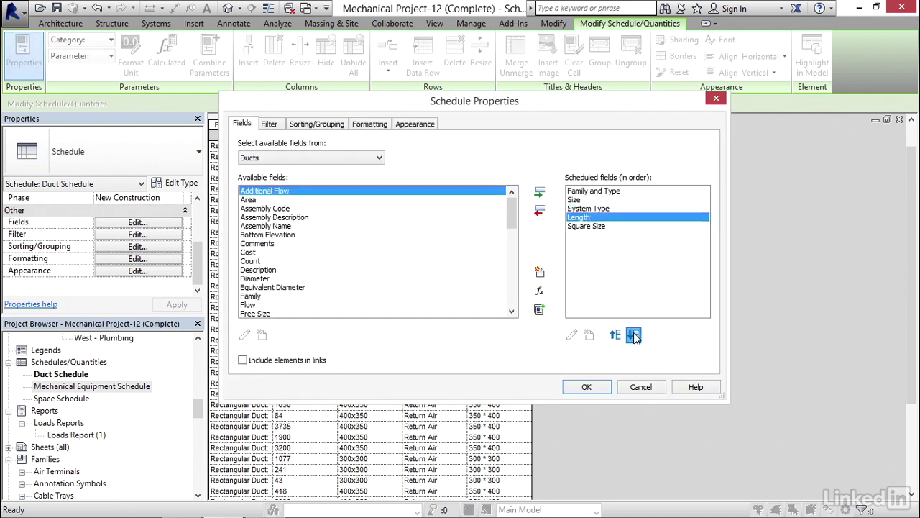
click(634, 335)
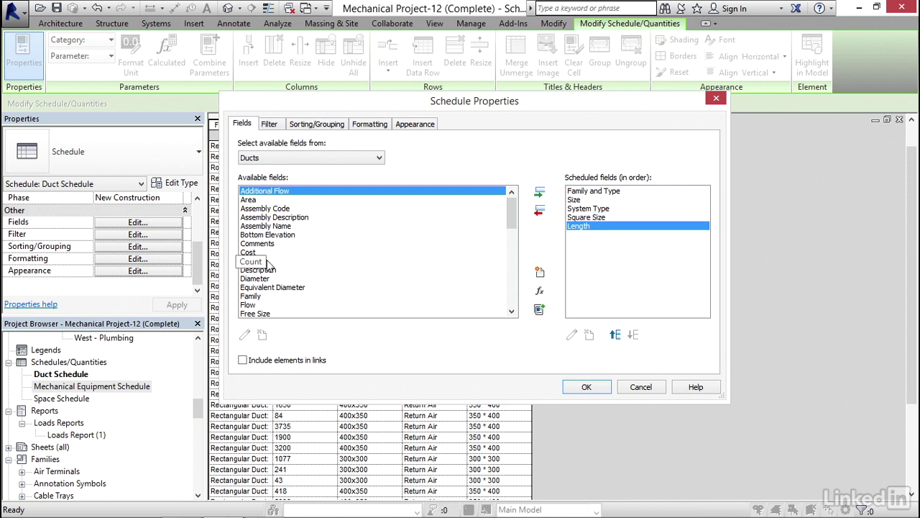
Sort the duct schedule by Family and Type with a footer showing title, count, and totals.
click(328, 124)
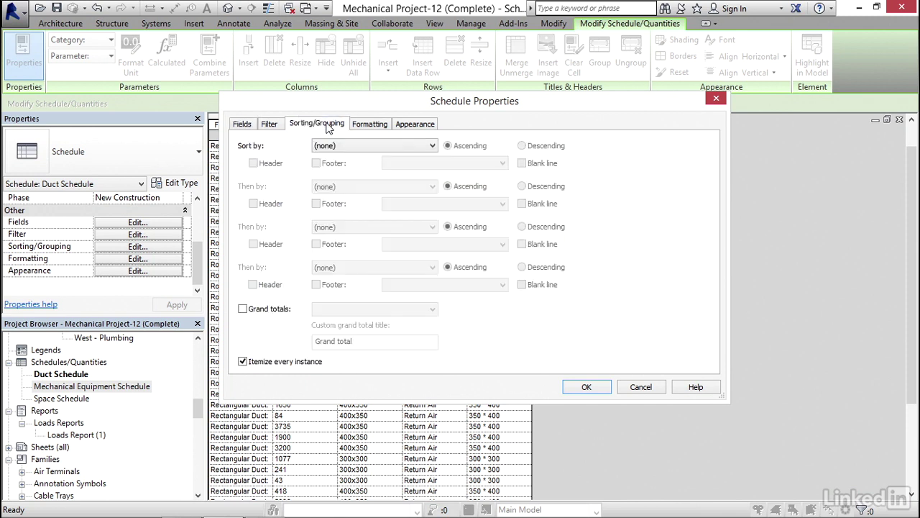
drag(353, 98, 505, 64)
click(501, 110)
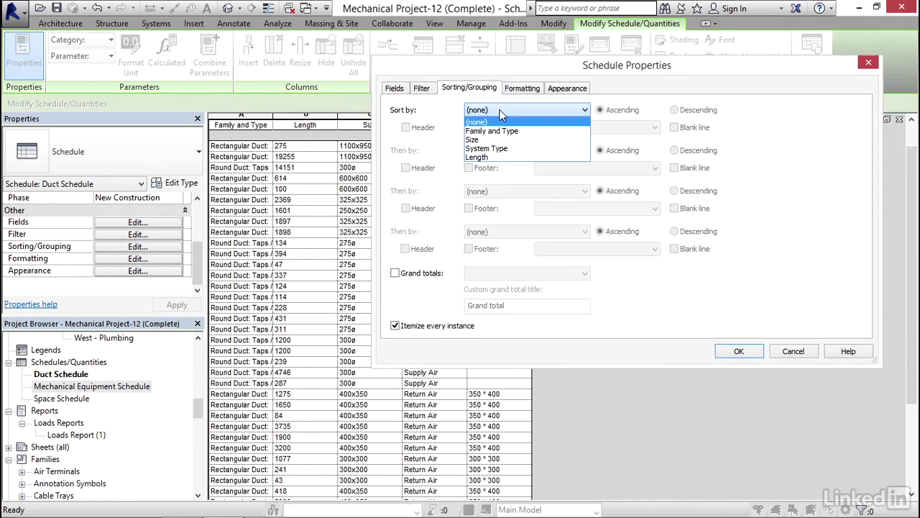
click(504, 130)
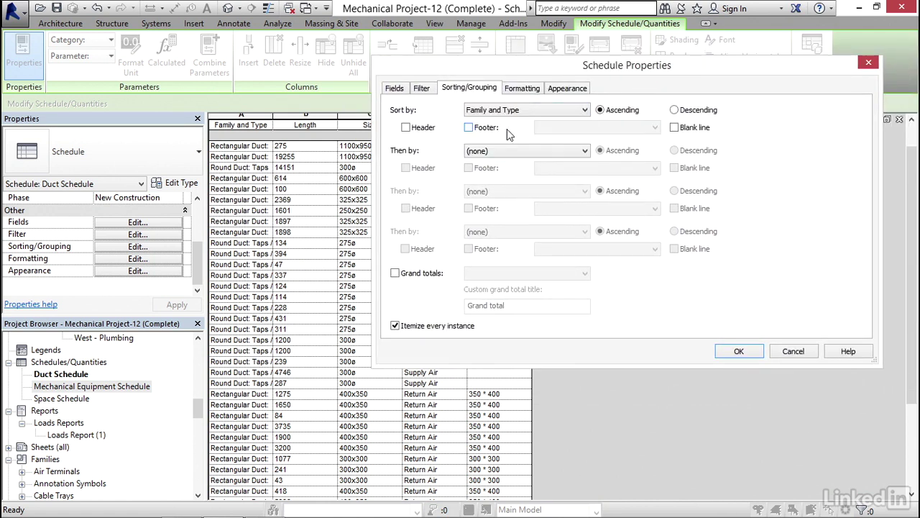
click(469, 128)
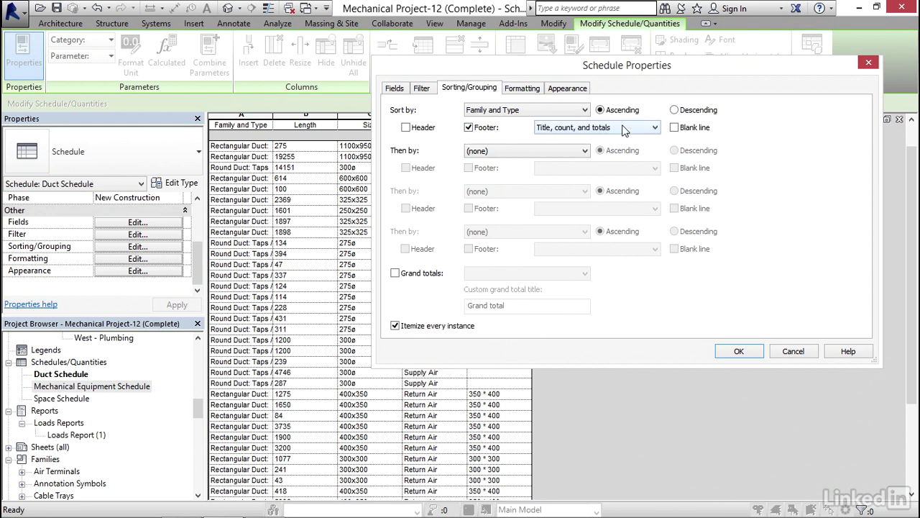
Add Size as the second sorting level and turn on grand totals with title, count, and totals.
click(516, 151)
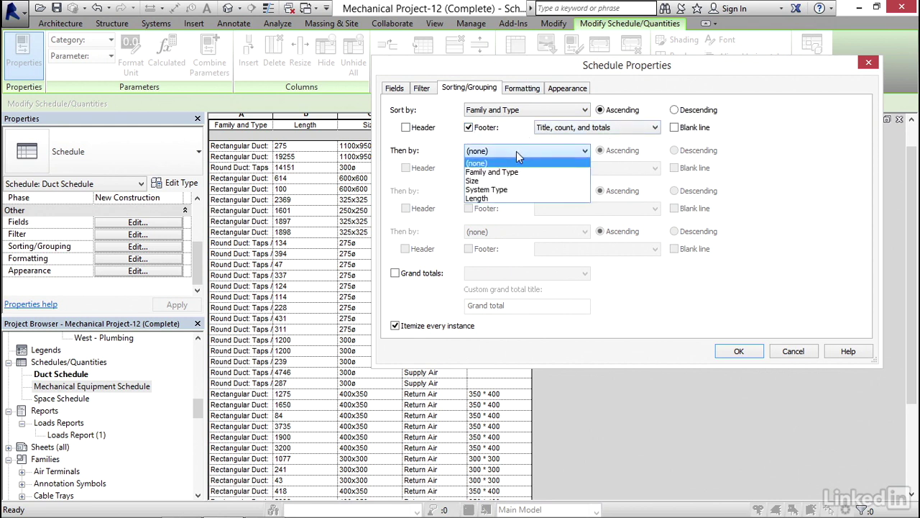
click(504, 181)
click(394, 274)
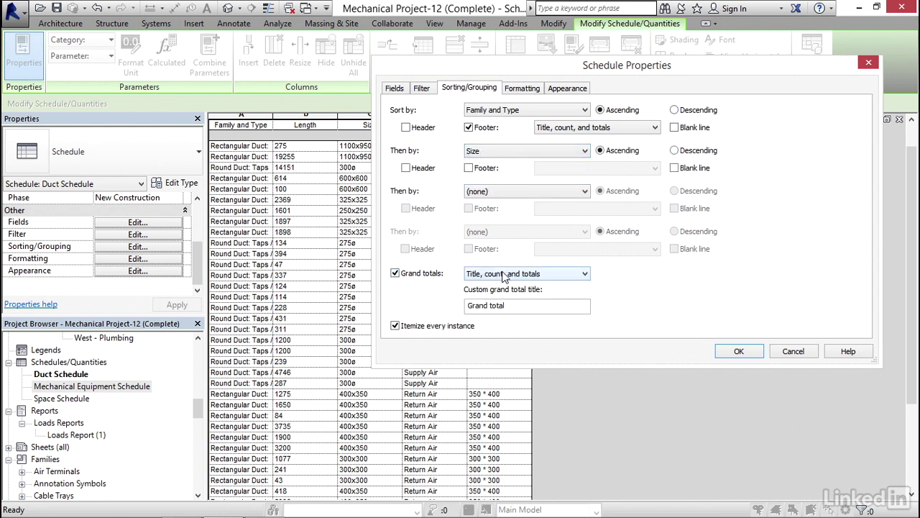
Set the Length field to calculate totals, keep its project unit settings, and apply the schedule properties.
click(523, 89)
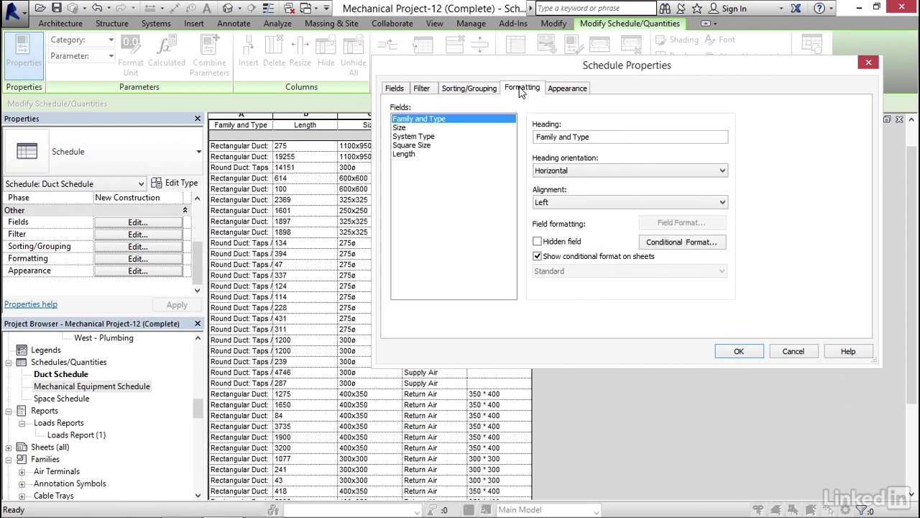
click(409, 154)
click(604, 271)
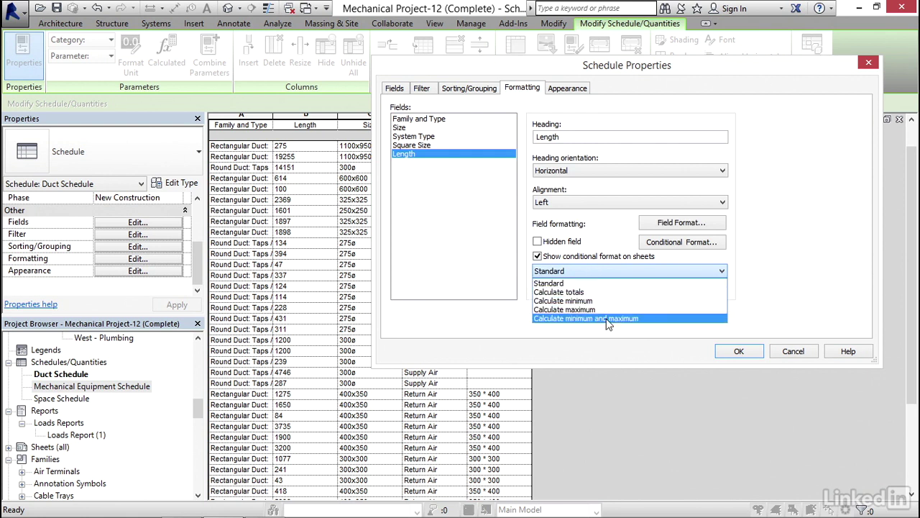
click(578, 294)
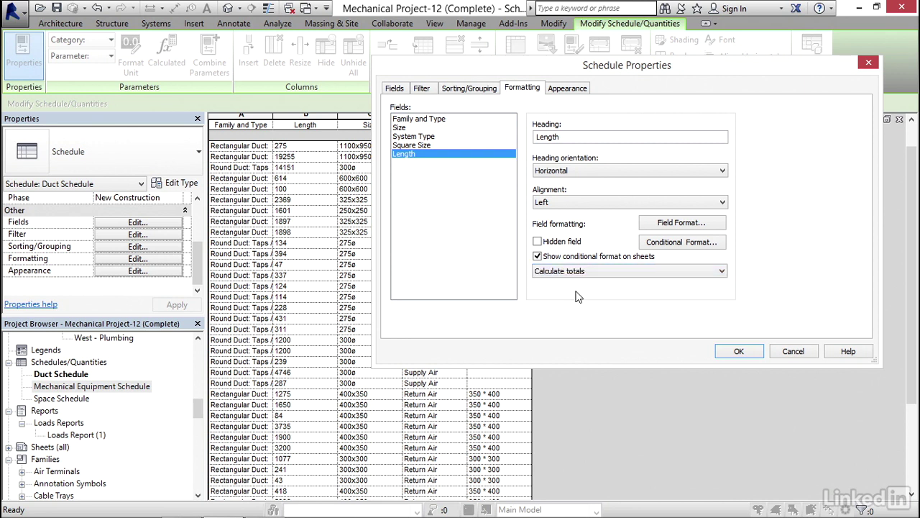
click(681, 225)
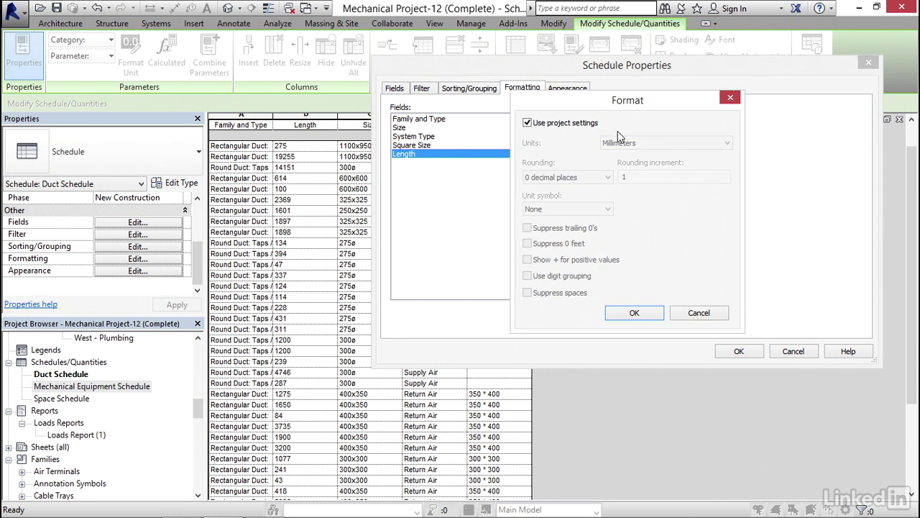
click(642, 312)
click(738, 352)
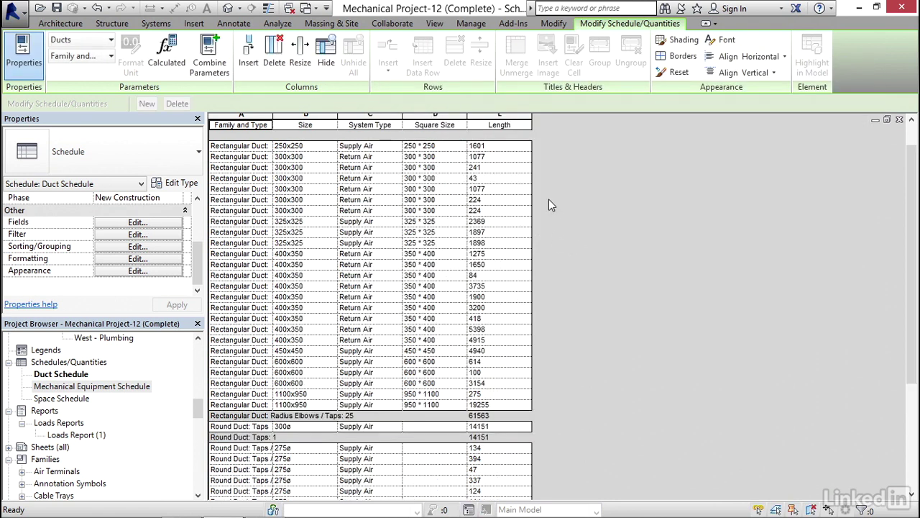
scroll(549, 199, down, 3)
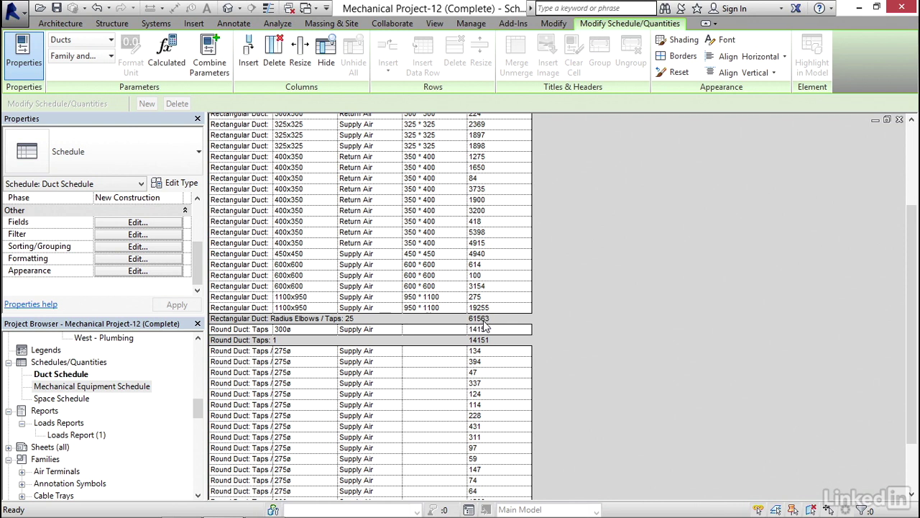
scroll(486, 326, up, 1)
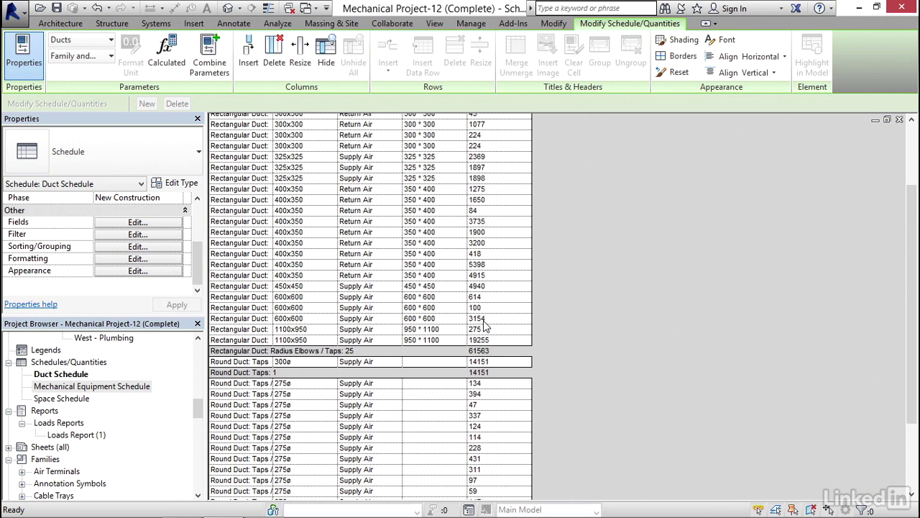
click(151, 247)
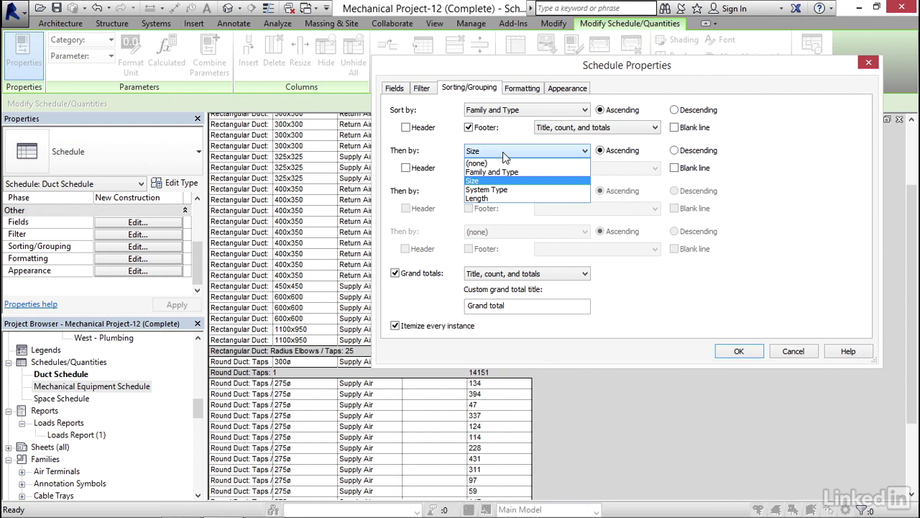
click(481, 181)
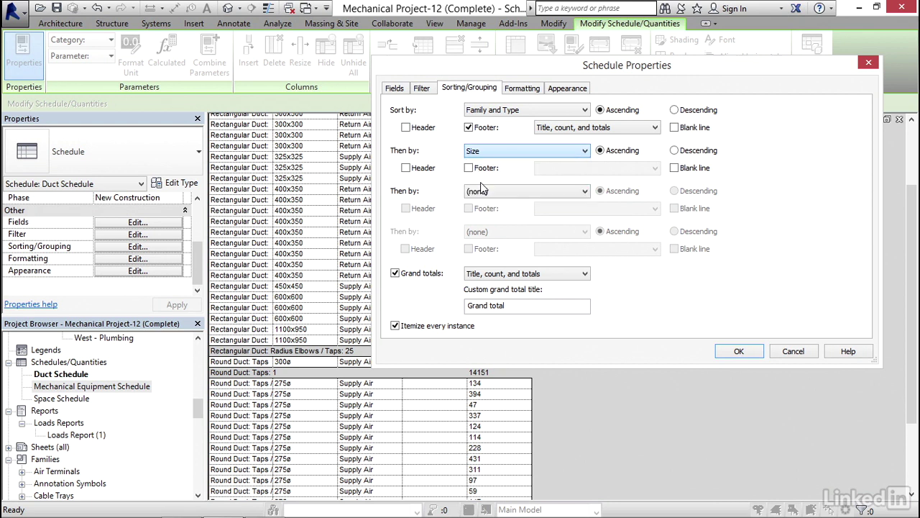
click(739, 351)
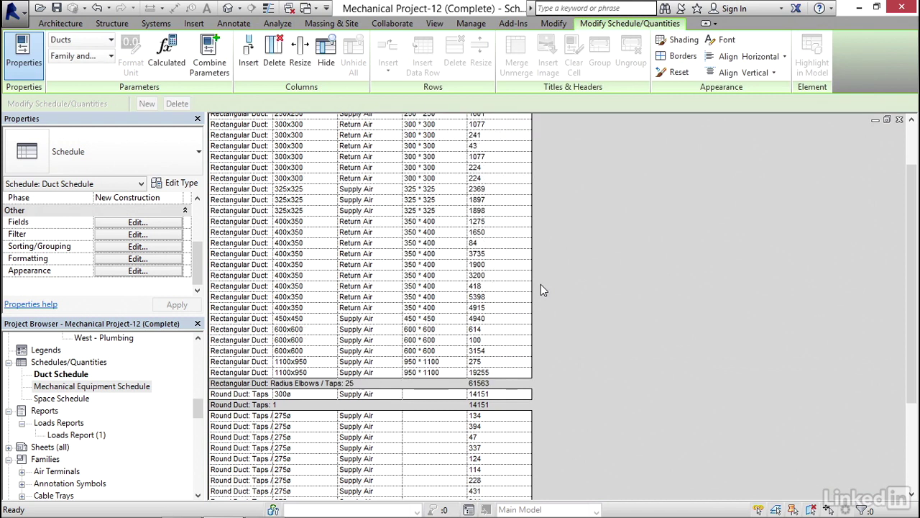
Add a footer with title, count, and totals to the duct schedule's Size sorting level.
scroll(540, 284, up, 3)
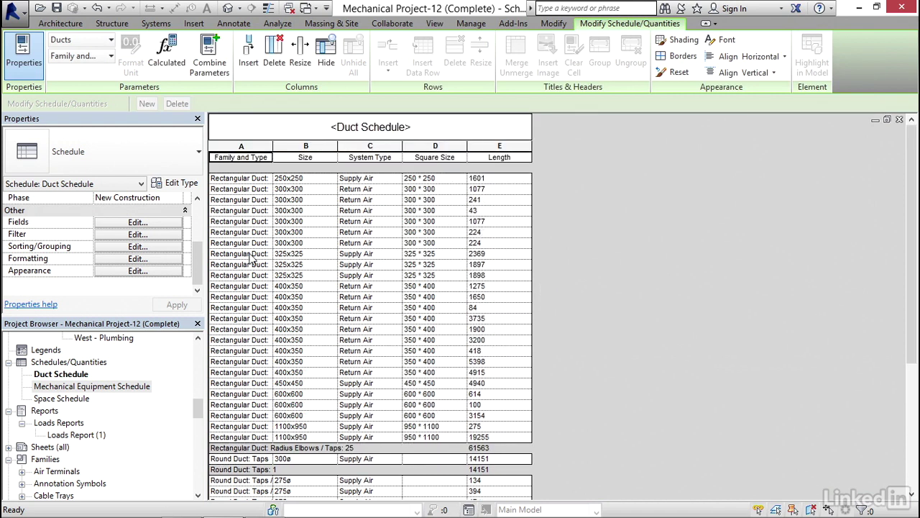
click(122, 247)
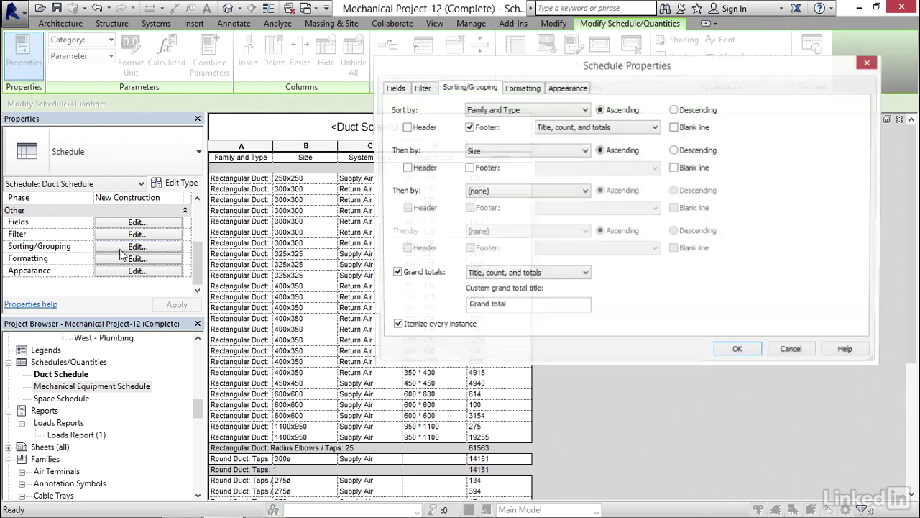
click(469, 168)
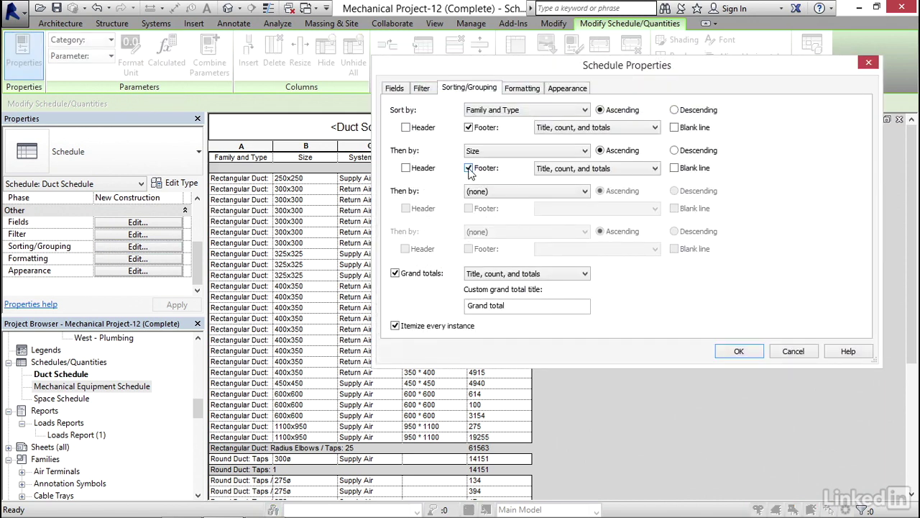
click(739, 351)
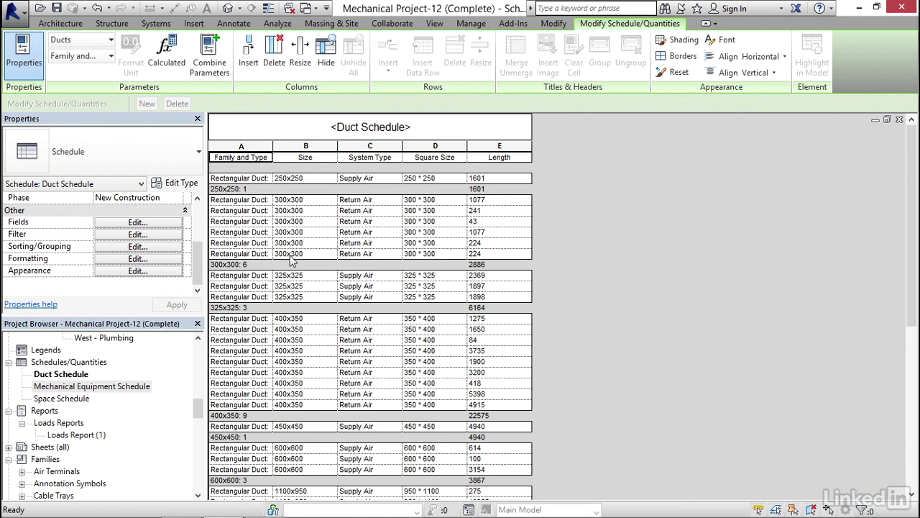
scroll(574, 345, down, 1)
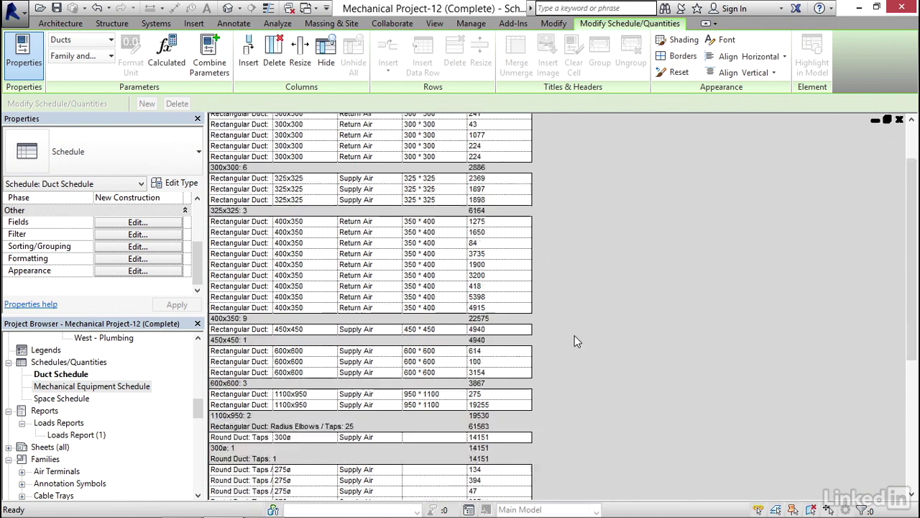
scroll(576, 317, down, 8)
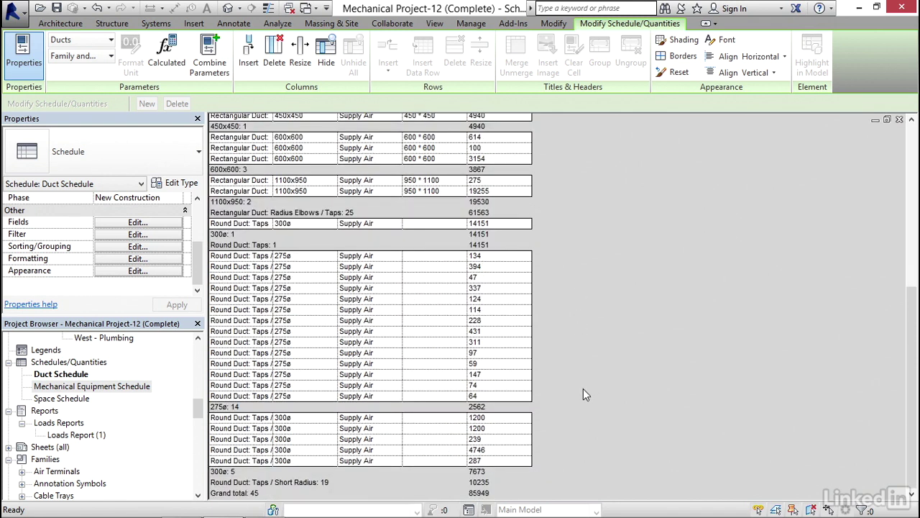
scroll(579, 392, up, 8)
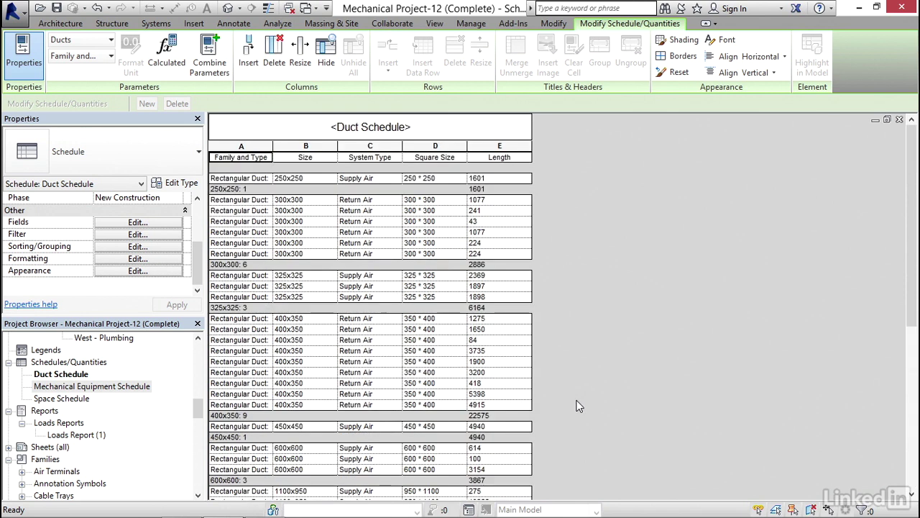